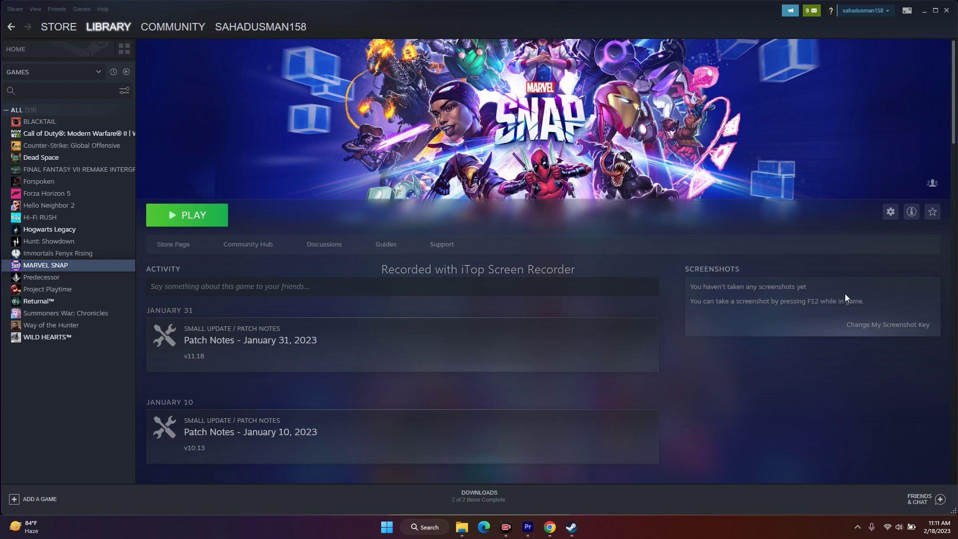
Step: Minimize the game library window and open Device Manager
click(923, 11)
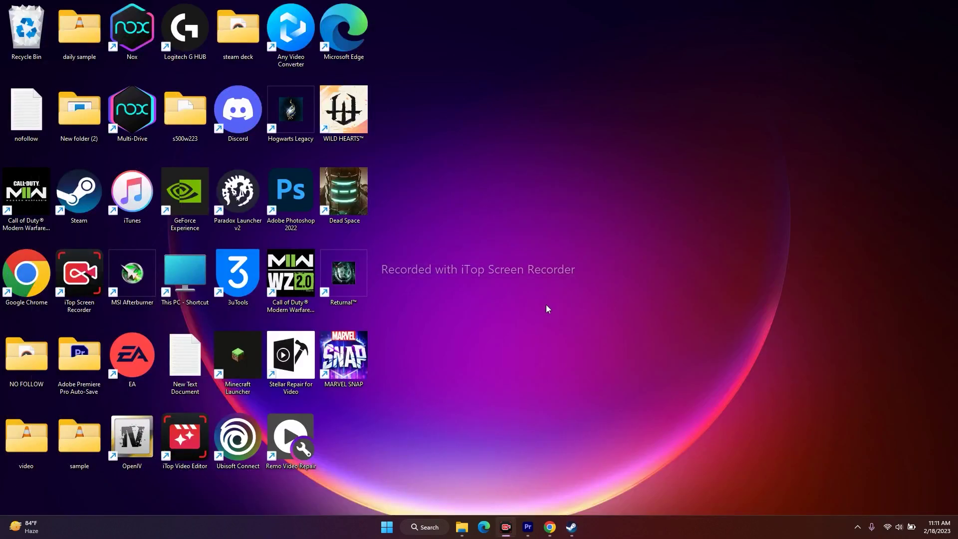
right_click(388, 528)
click(404, 529)
right_click(388, 528)
click(381, 308)
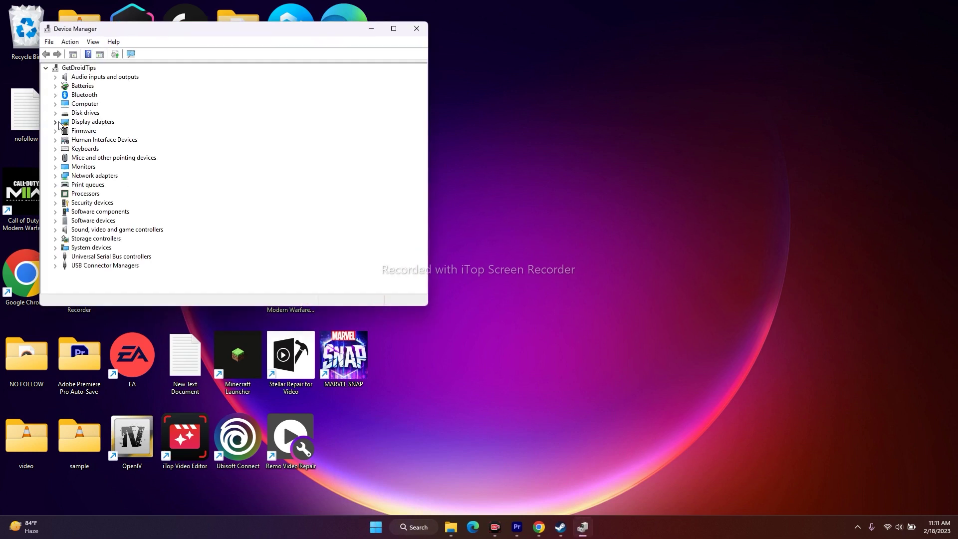
Step: Search automatically for updated drivers for the NVIDIA GeForce RTX 2080 with Max-Q Design display adapter, and close Device Manager
click(56, 123)
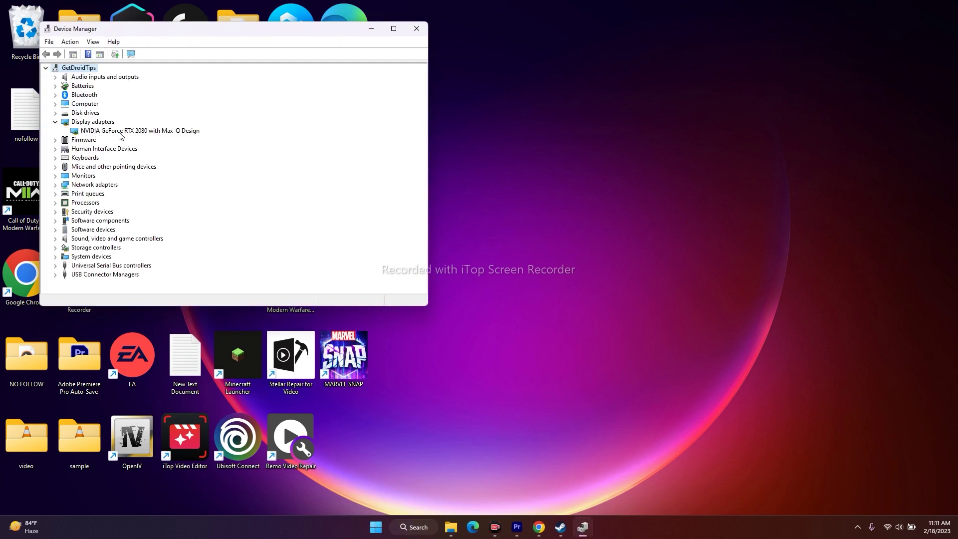
right_click(160, 132)
click(174, 140)
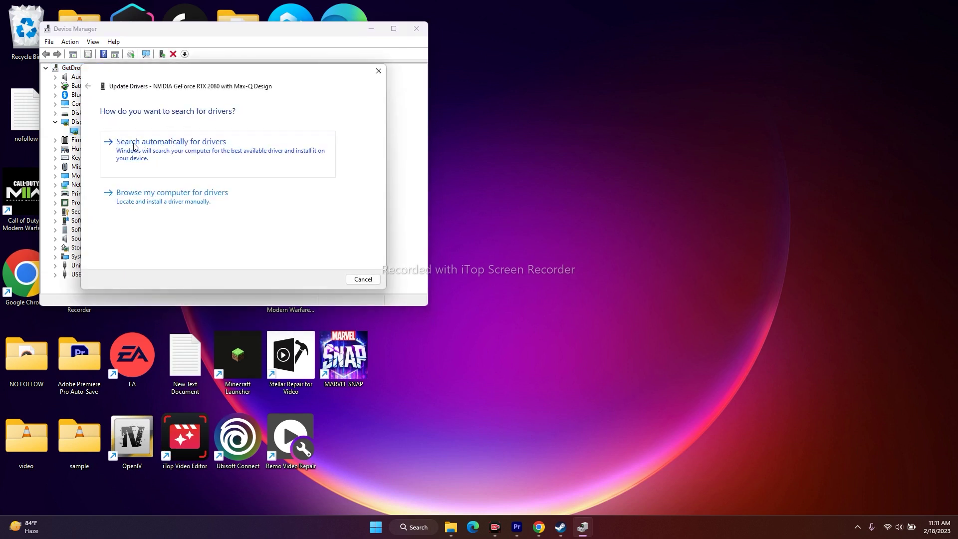
click(134, 145)
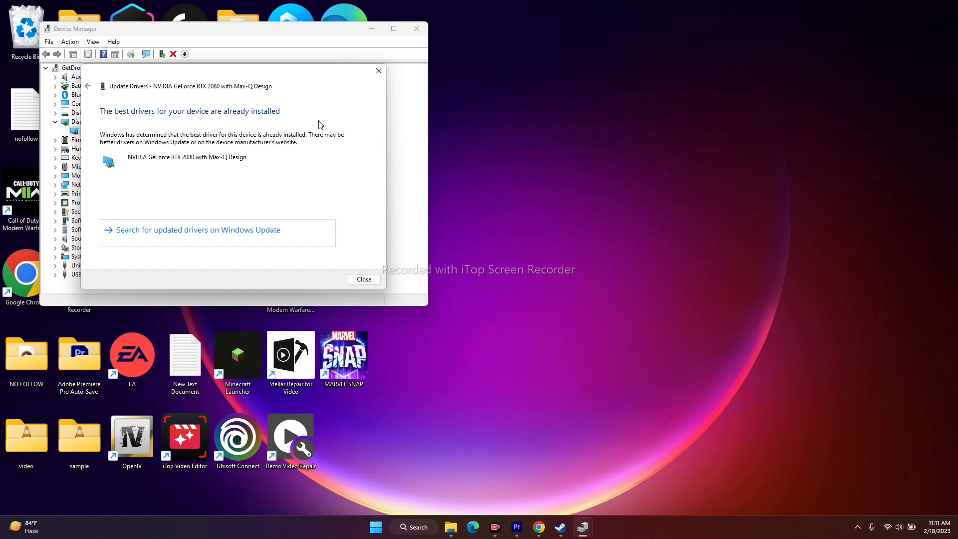
click(380, 72)
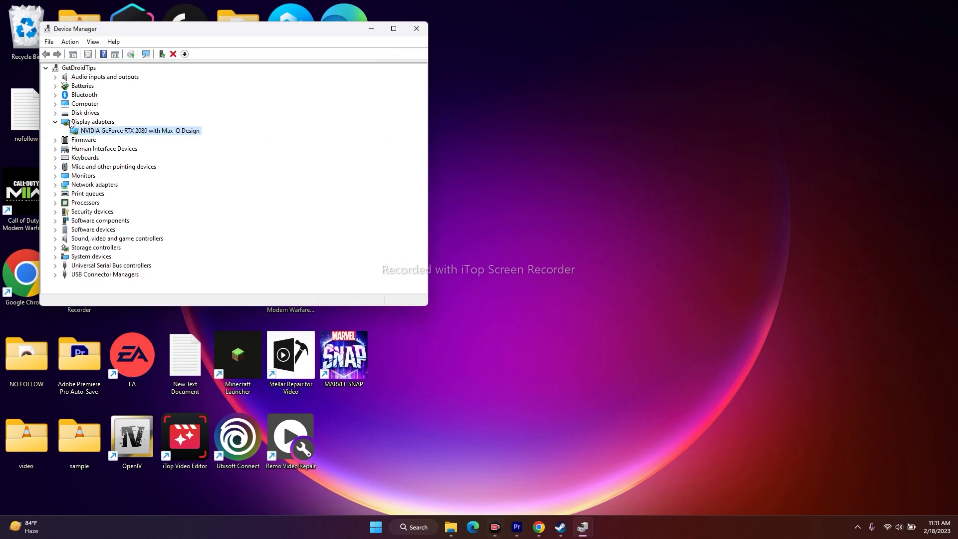
click(56, 122)
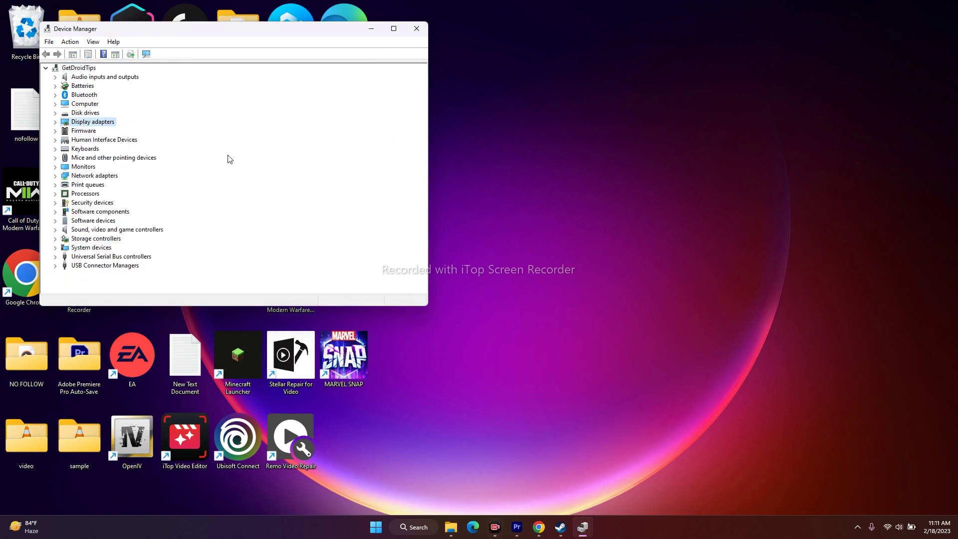
click(418, 33)
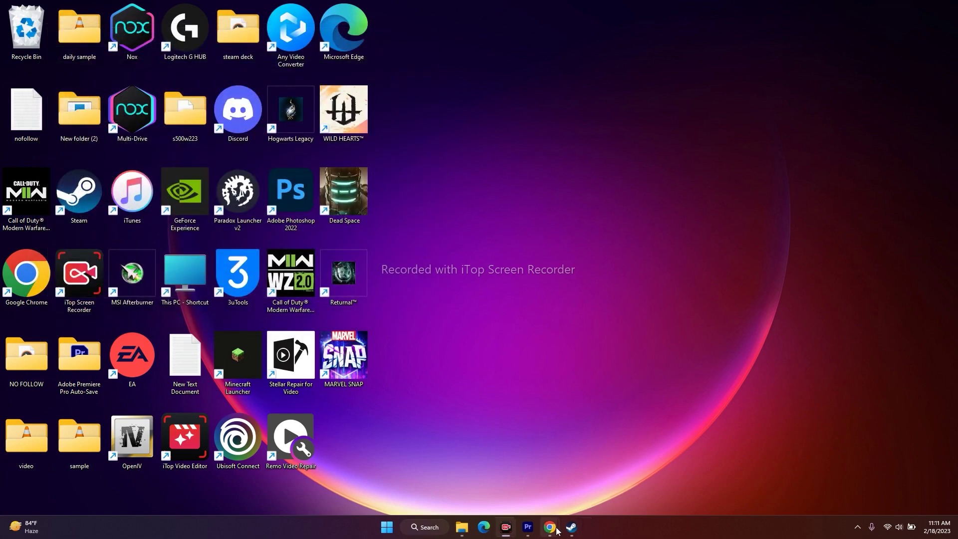
Step: Switch to the Chrome window and open the driver download page on NVIDIA's website
mouse_move(549, 527)
click(609, 472)
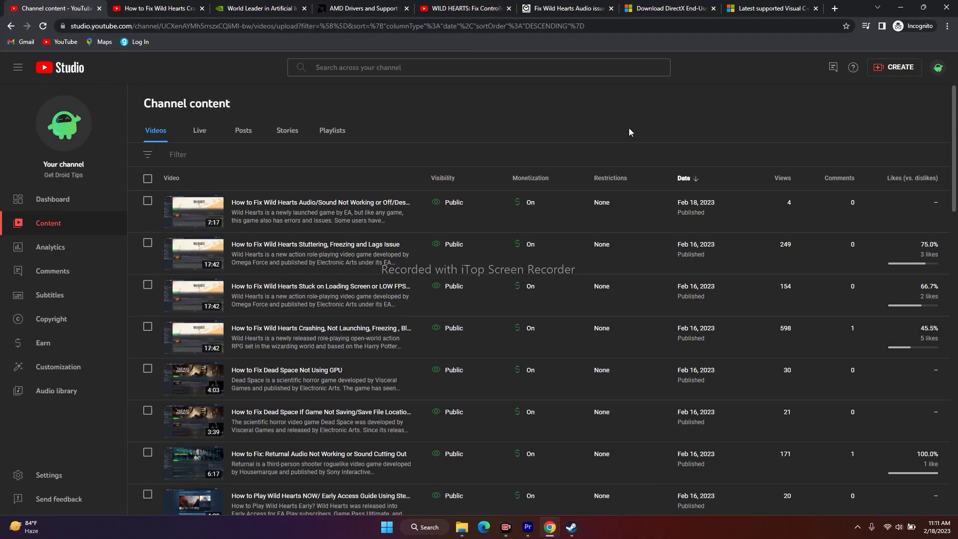
click(245, 6)
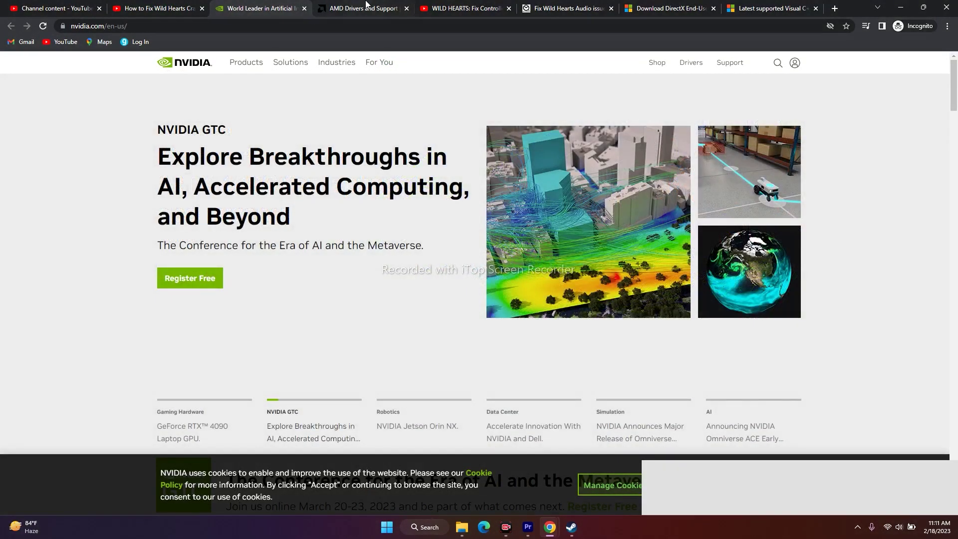
click(361, 8)
click(285, 6)
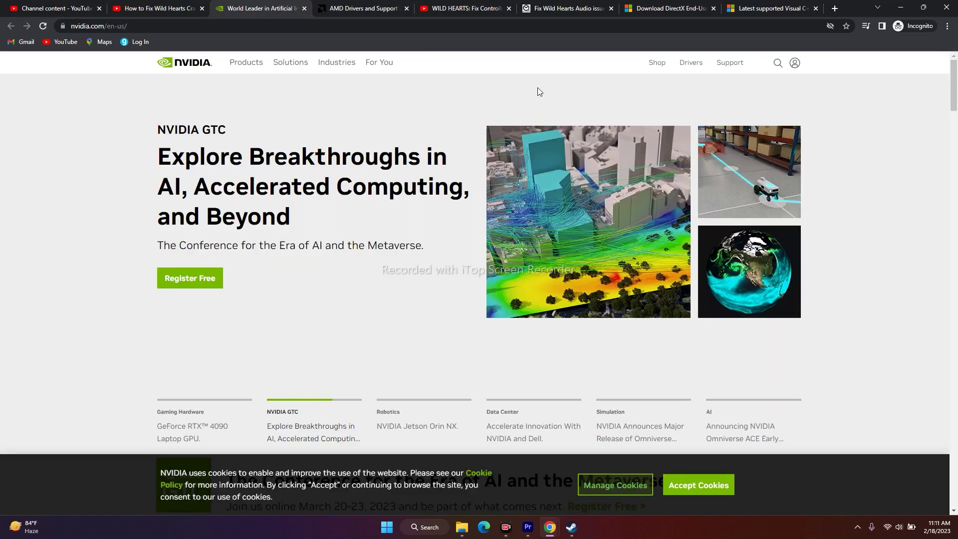
click(699, 65)
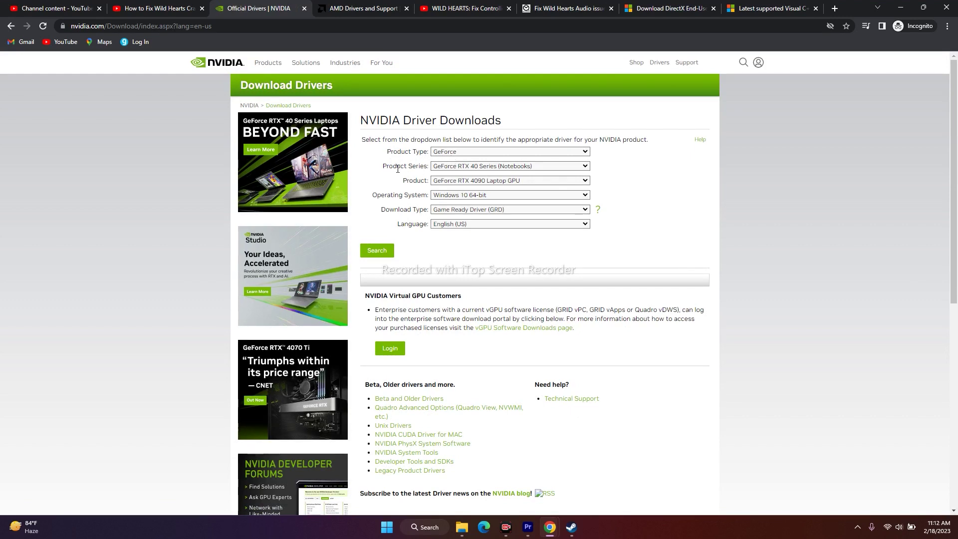
Step: Search for the NVIDIA driver with Windows 11 as operating system, and highlight the found driver's version and release date
click(459, 196)
click(463, 211)
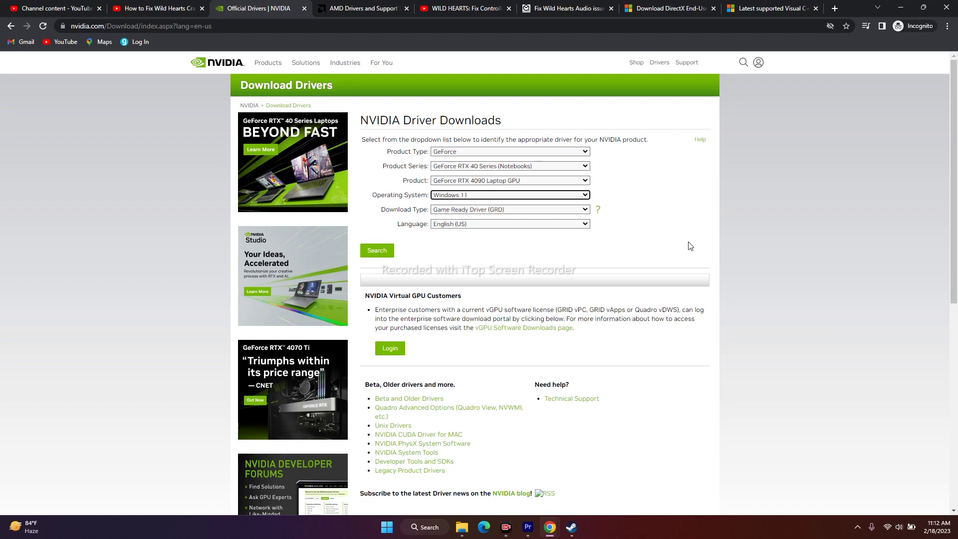
click(377, 251)
click(377, 250)
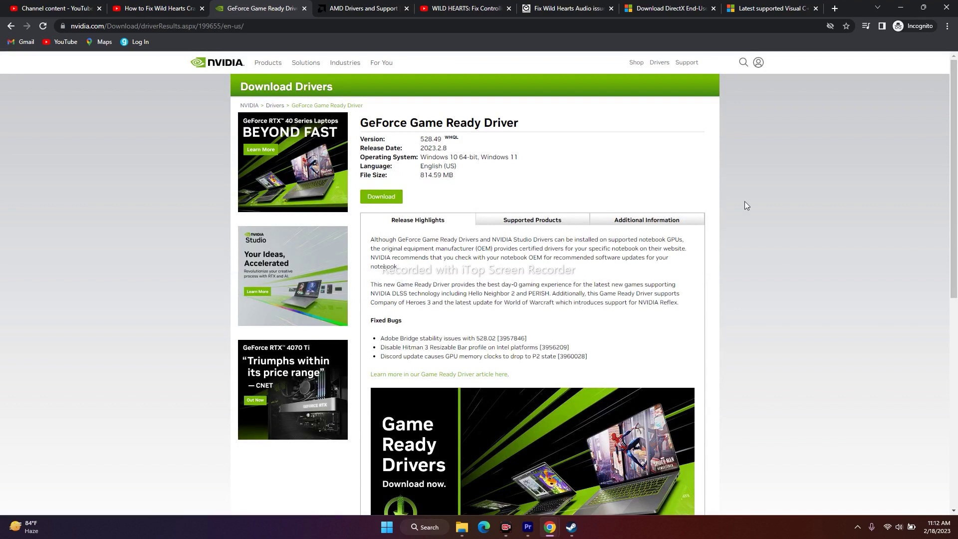
drag(420, 139, 439, 137)
click(407, 153)
drag(448, 149, 419, 150)
Step: Open AMD's driver page for the Radeon RX 7900 XT from the RX 7000 Series graphics products
click(358, 8)
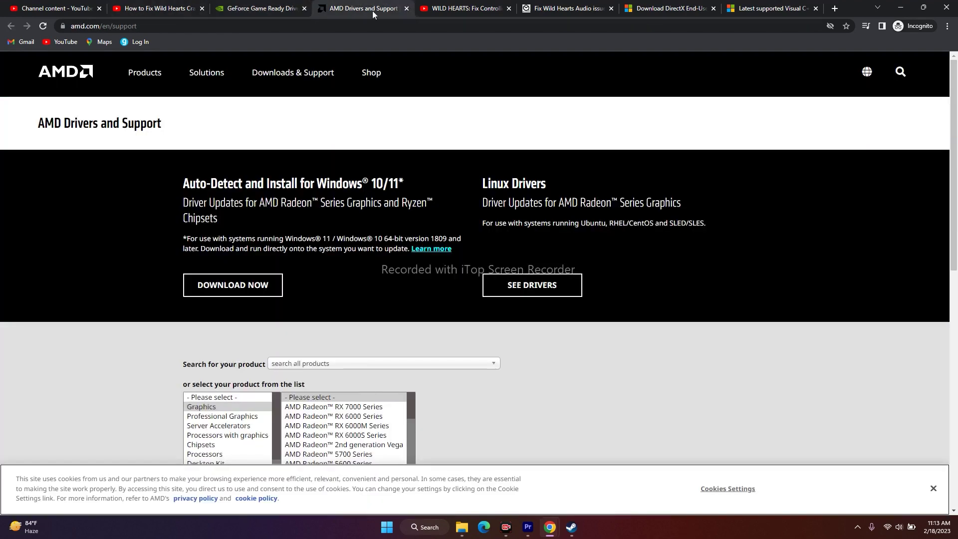
scroll(330, 297, down, 1)
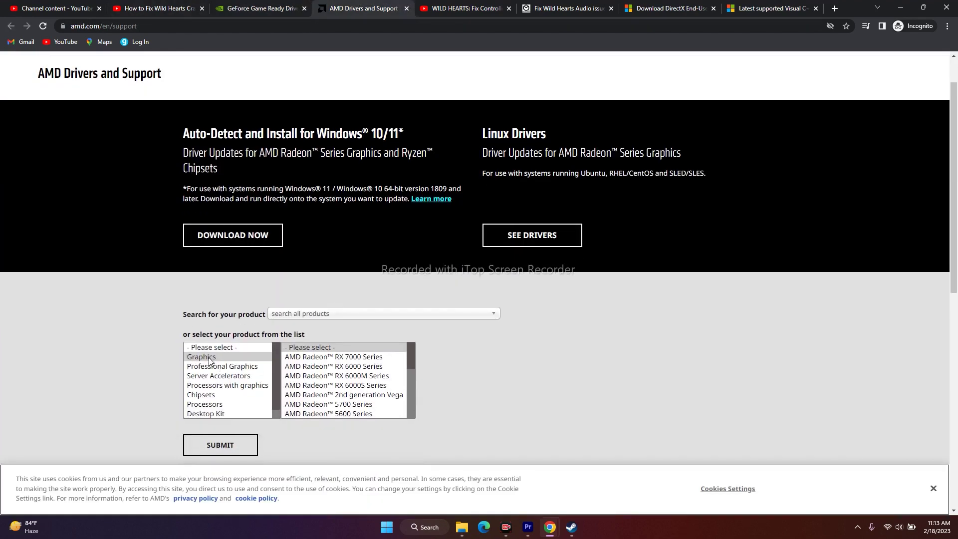
click(303, 358)
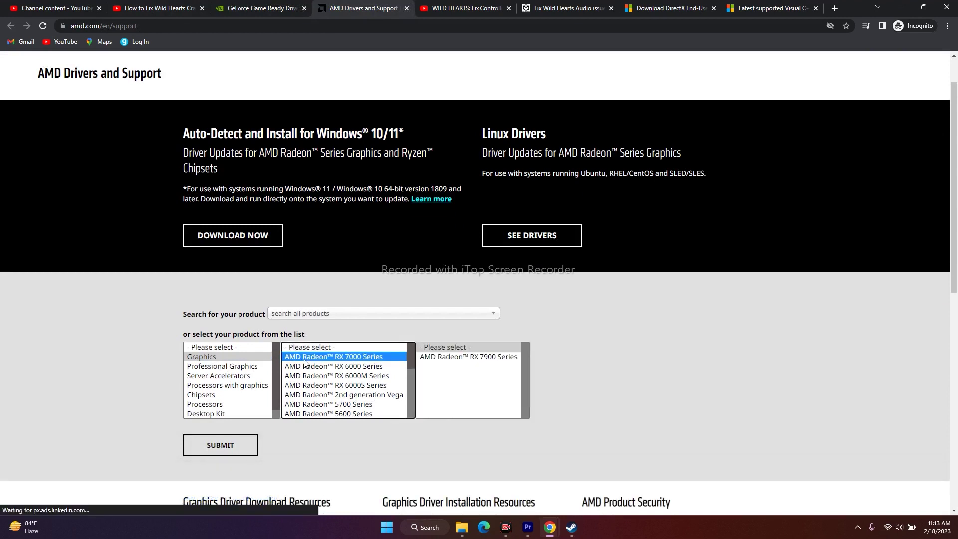
click(449, 357)
click(586, 369)
click(232, 444)
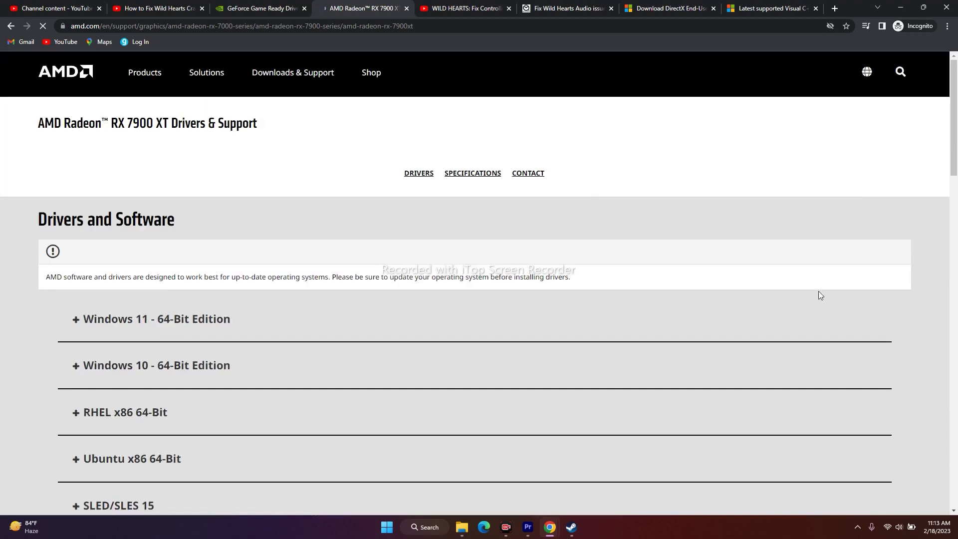
scroll(392, 261, down, 3)
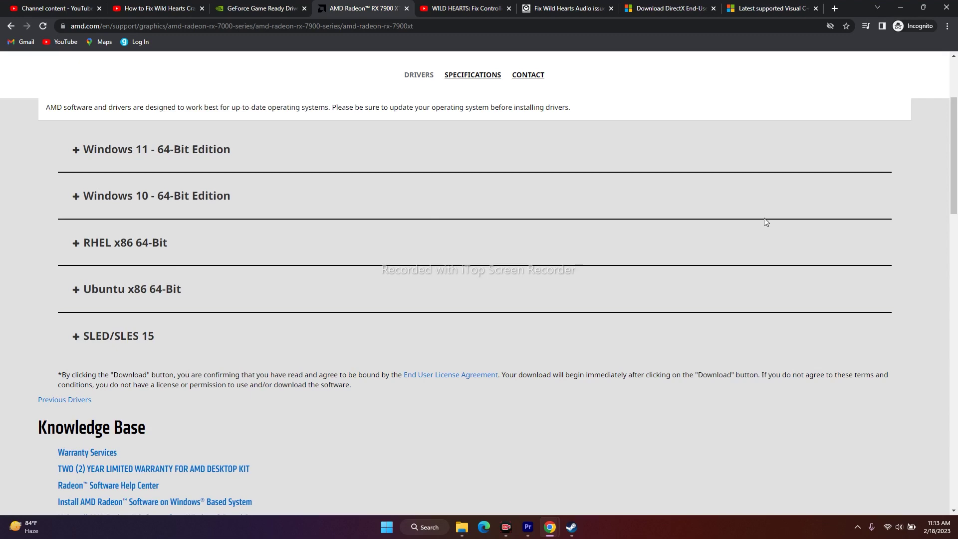
Step: Switch to Steam and verify the integrity of MARVEL SNAP's game files through its properties
click(902, 9)
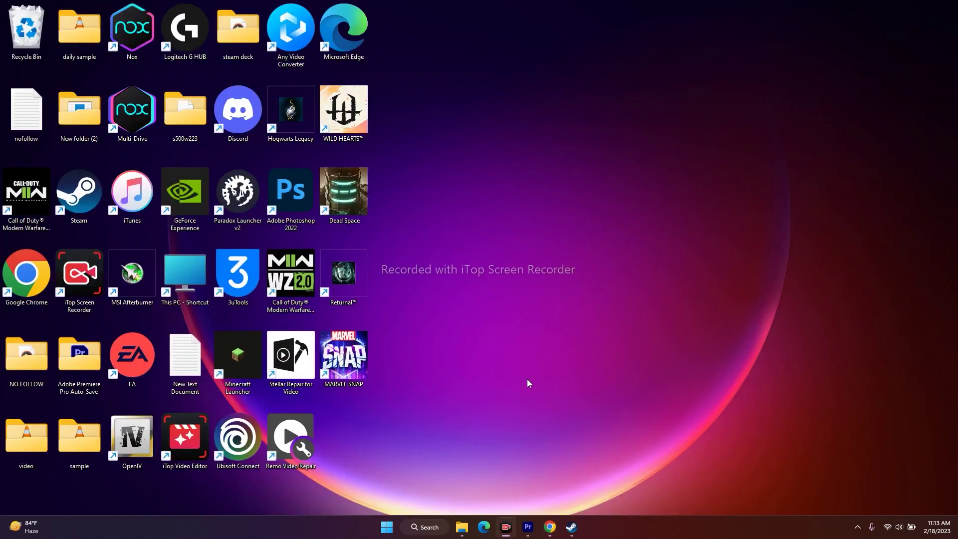
click(571, 527)
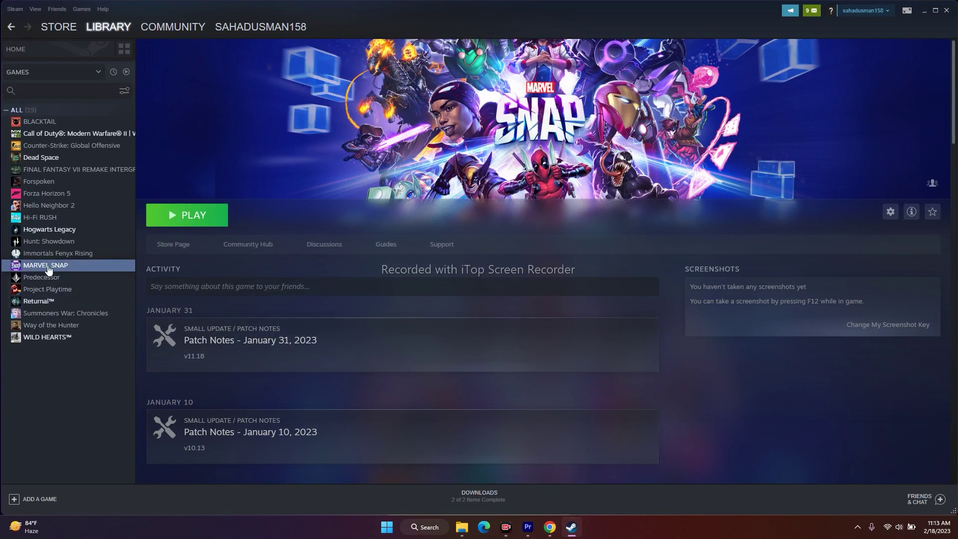
right_click(48, 270)
click(64, 330)
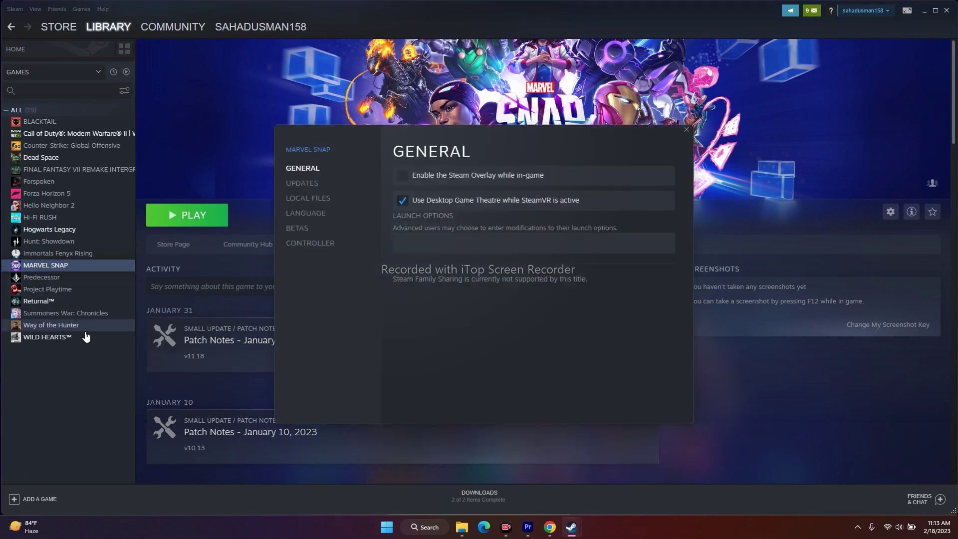
click(306, 196)
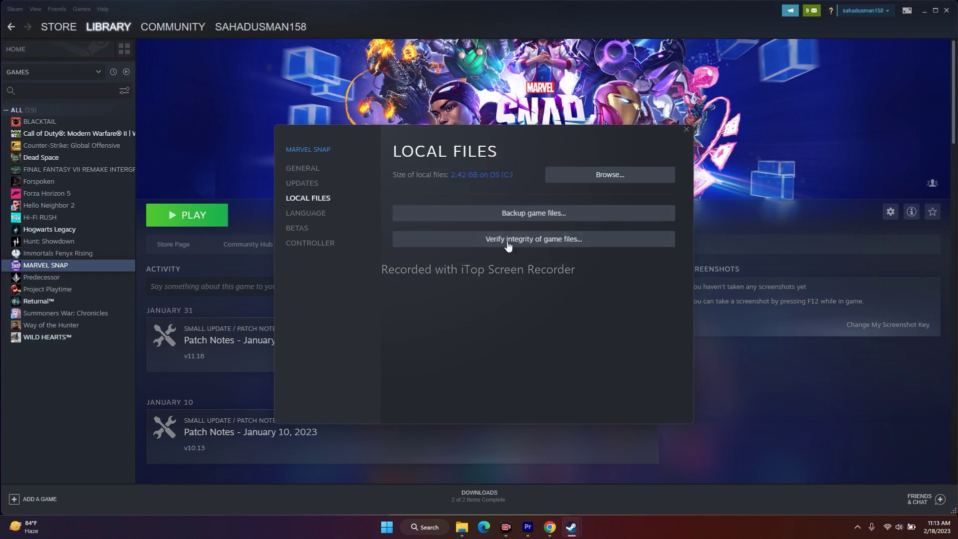
click(540, 242)
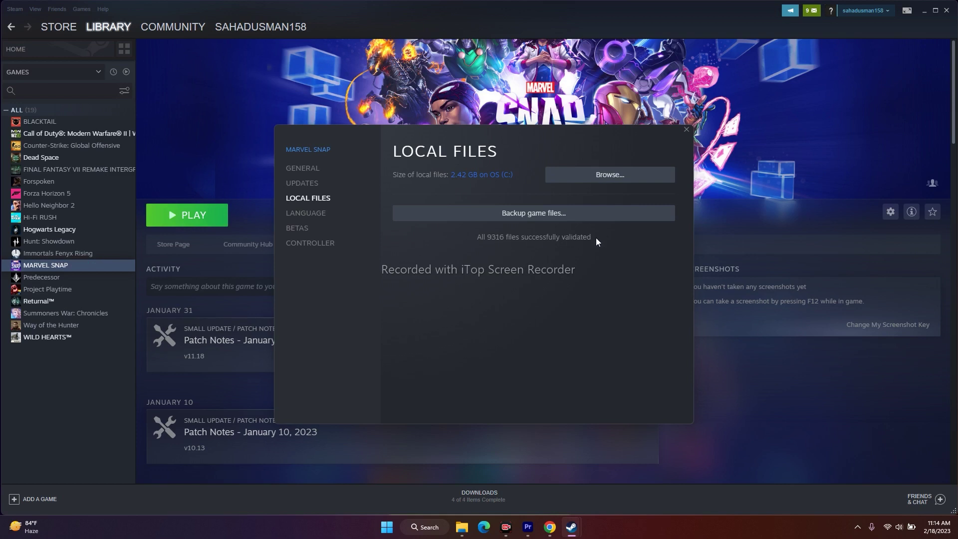
click(686, 131)
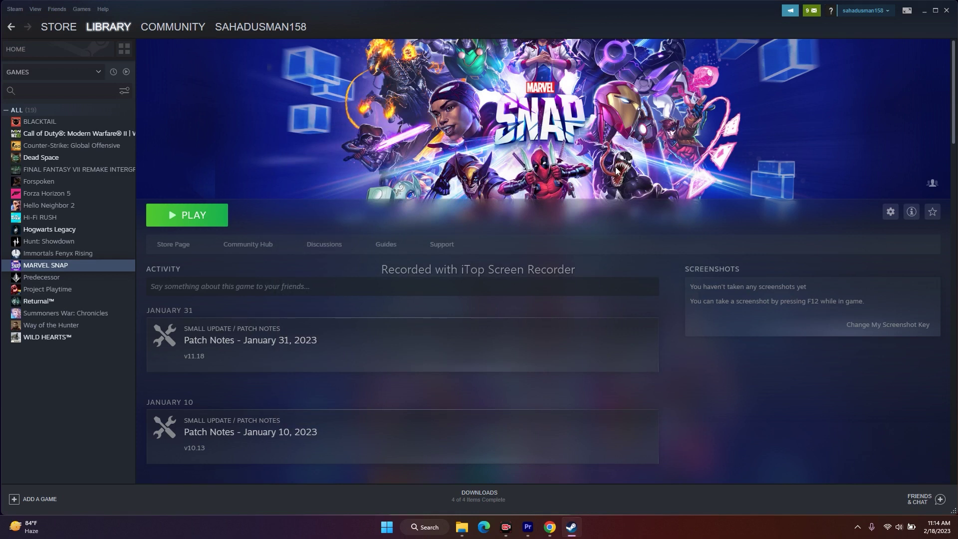
Step: Browse MARVEL SNAP's local files to view its maximized installation folder, and minimize the folder and Steam windows
right_click(43, 267)
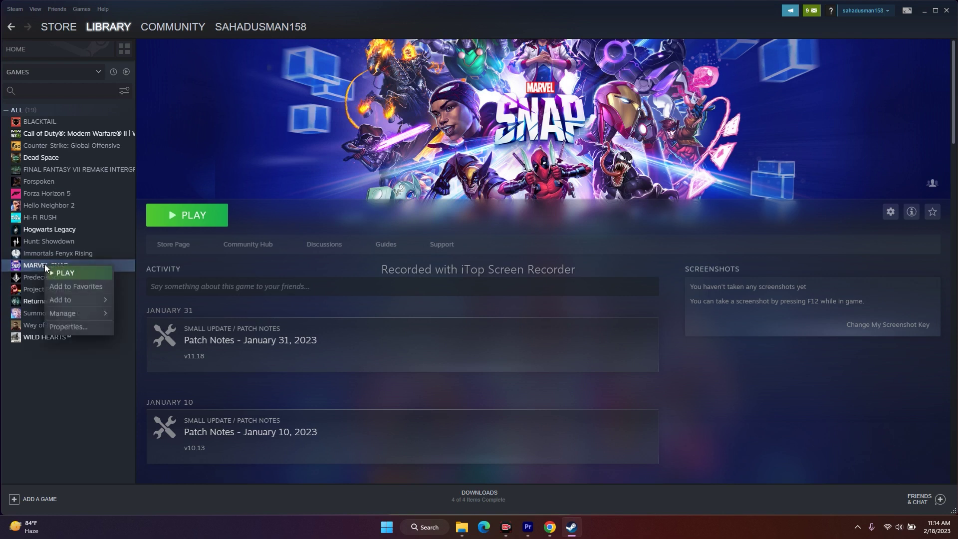
click(65, 327)
click(314, 203)
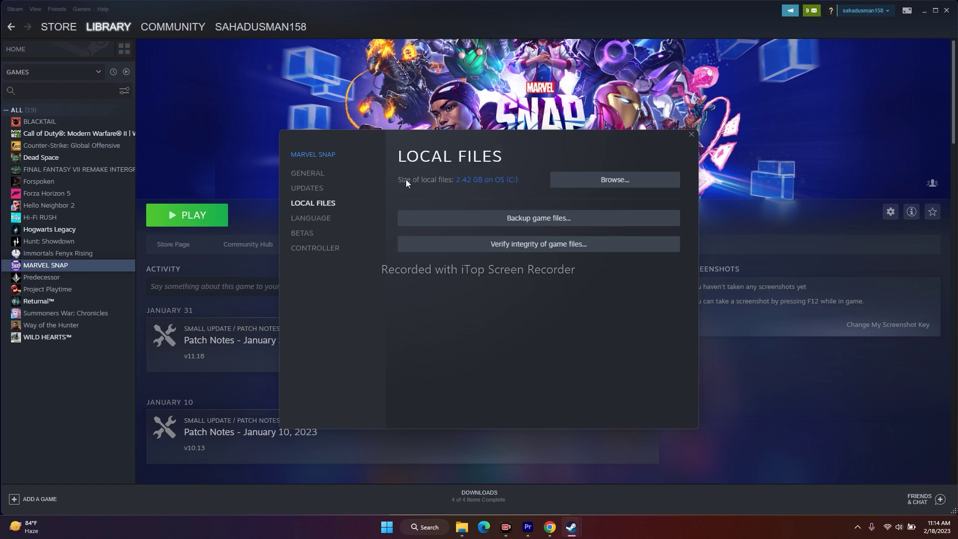
click(613, 184)
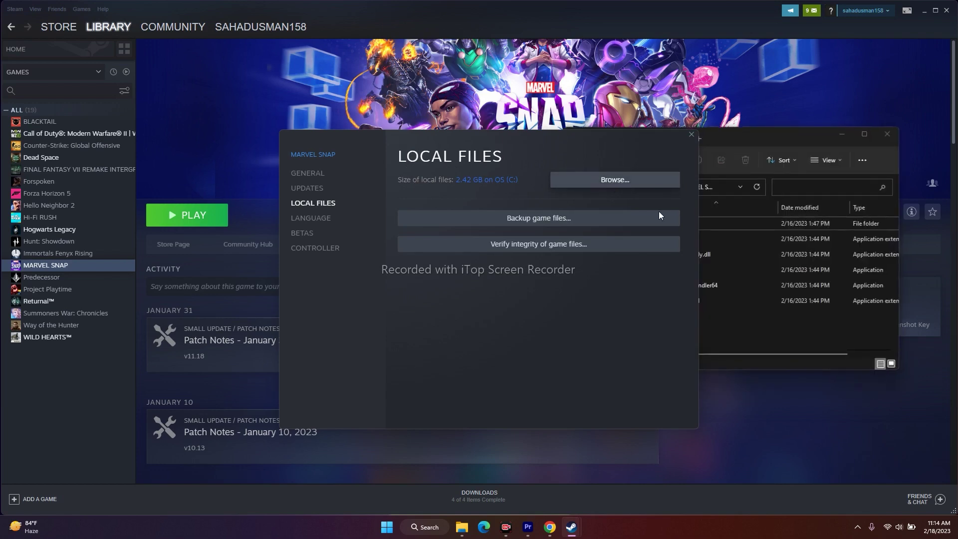
click(870, 134)
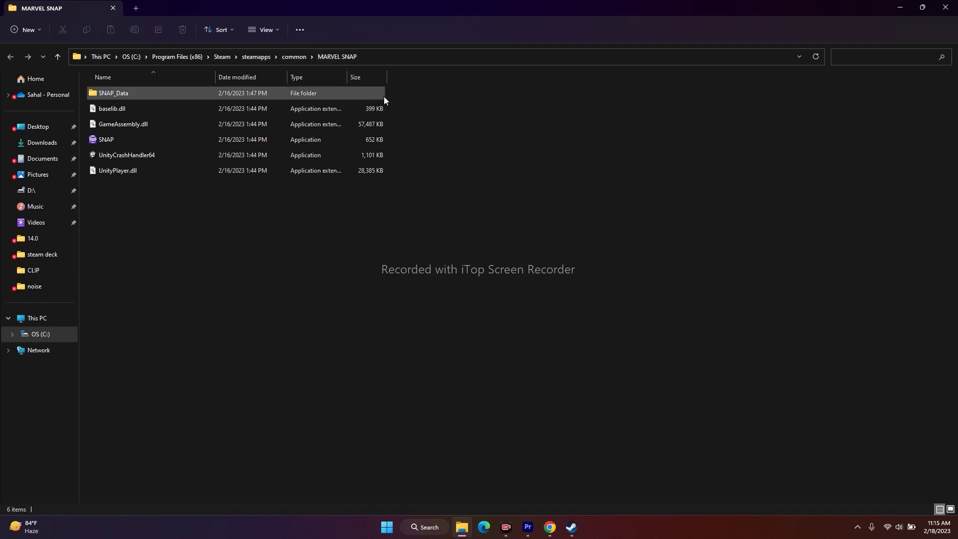
click(901, 7)
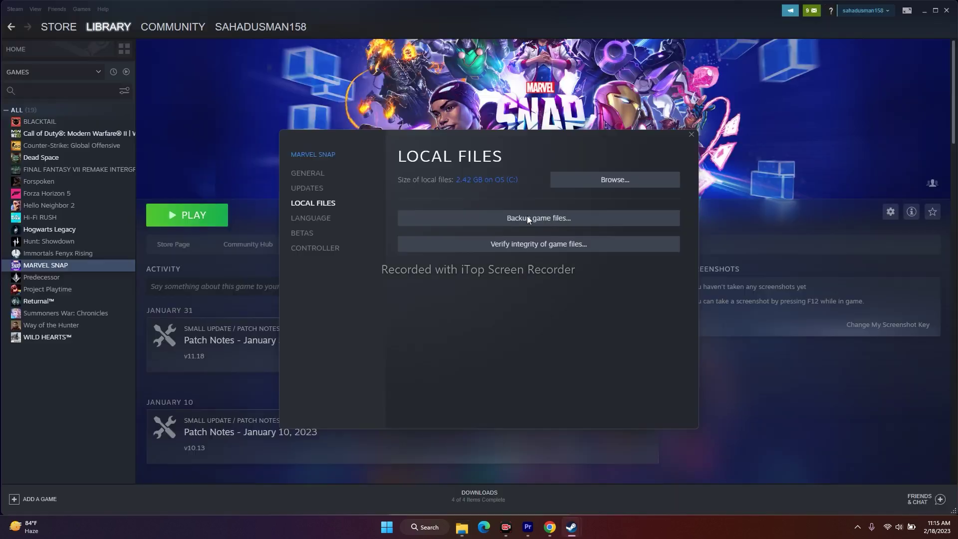
click(696, 135)
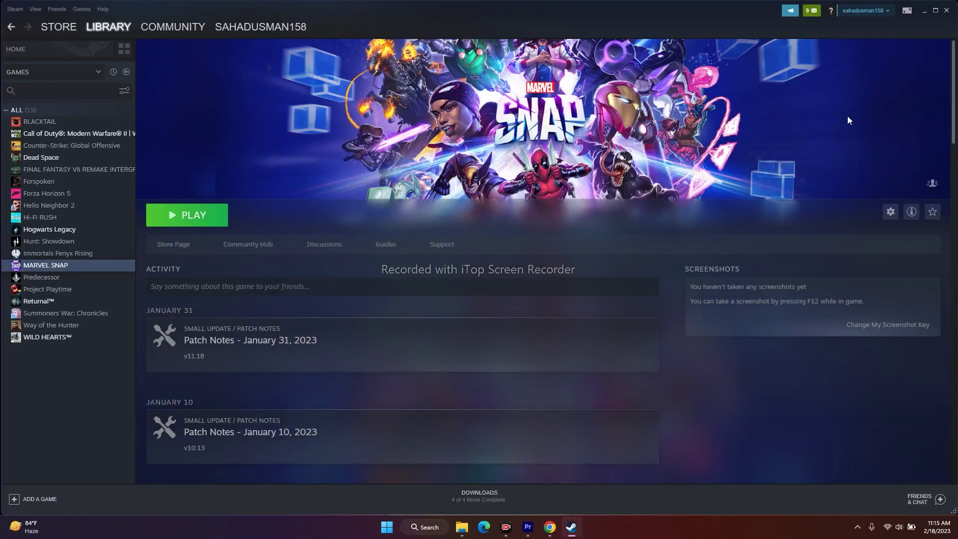
click(927, 12)
Step: Close the Outputs folder window and restore the MARVEL SNAP folder window
mouse_move(469, 520)
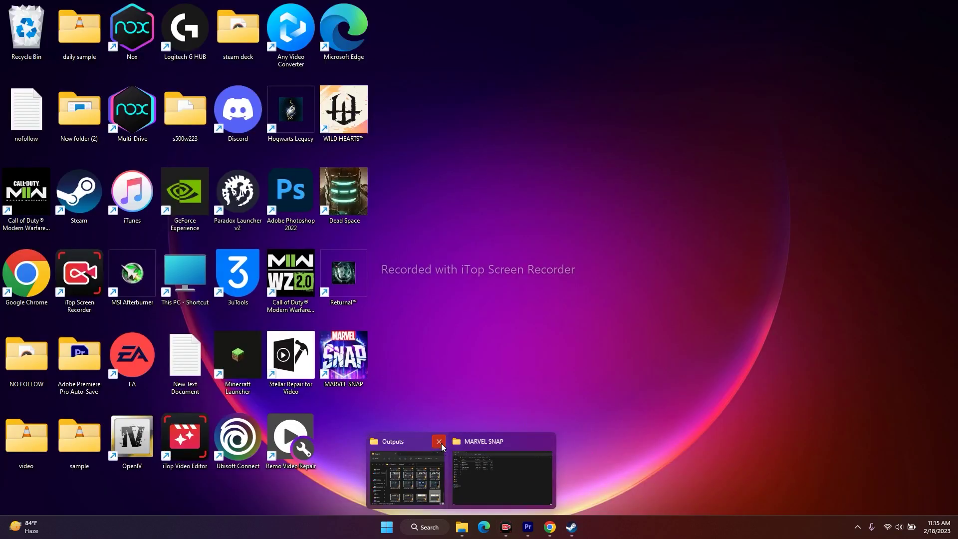
click(440, 441)
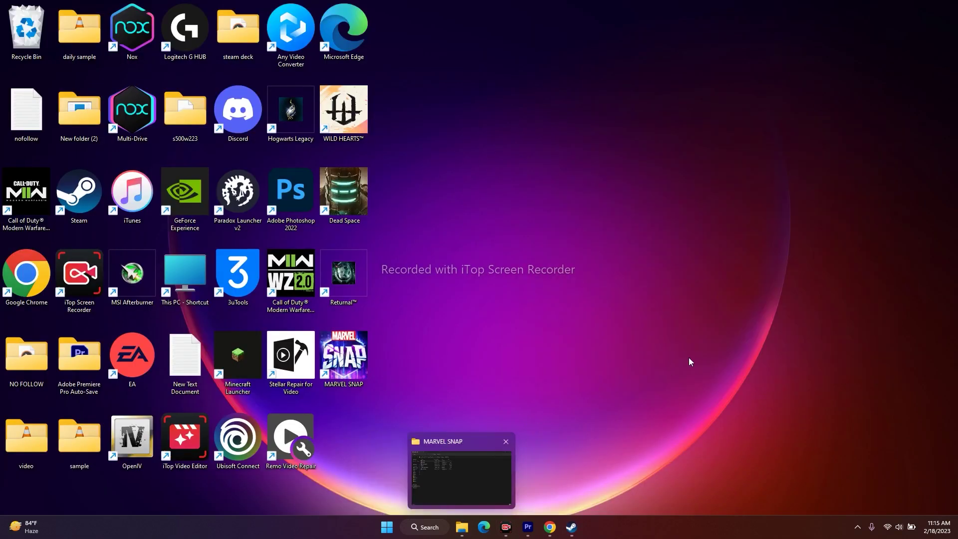
click(462, 527)
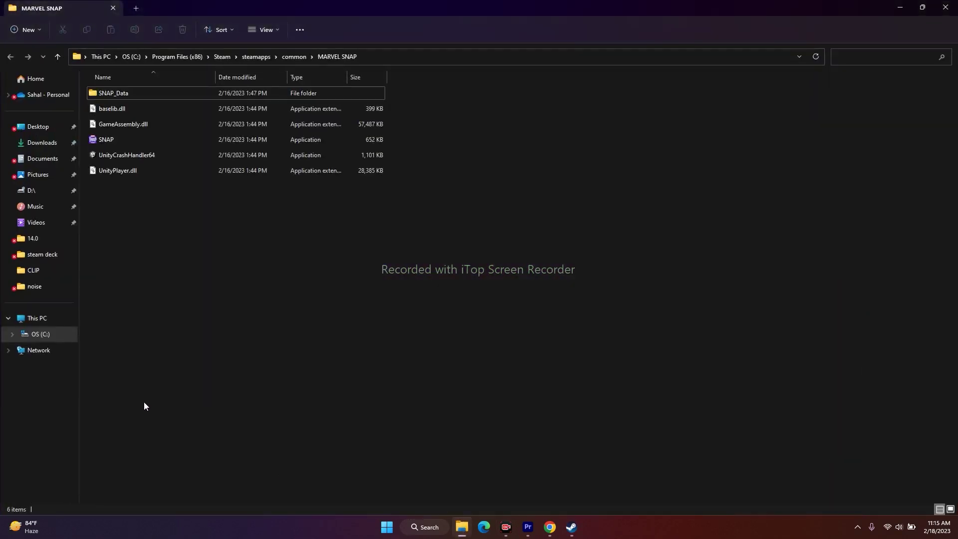
Step: Navigate from This PC to the MARVEL SNAP folder in C:\Program Files (x86)\Steam\steamapps\common
click(34, 322)
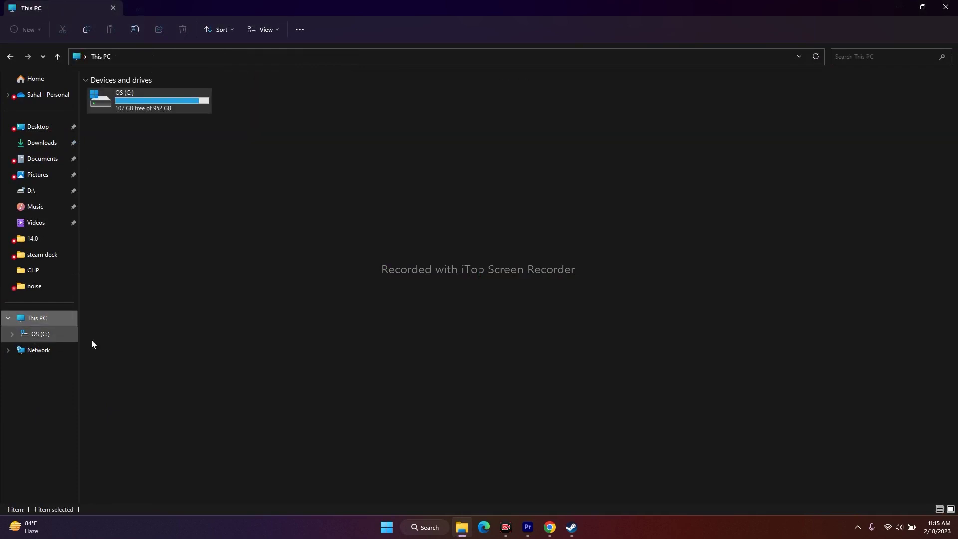
double_click(133, 96)
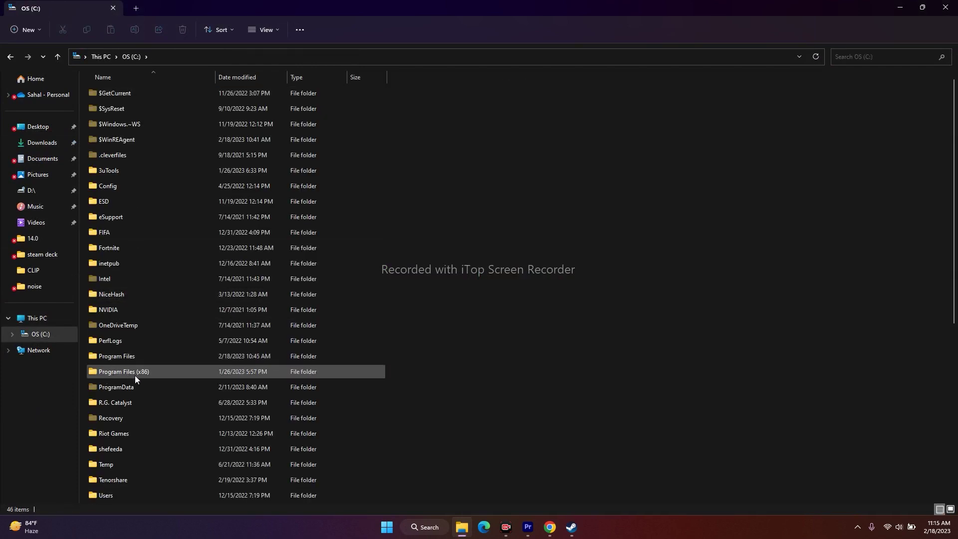
double_click(150, 374)
scroll(142, 224, down, 6)
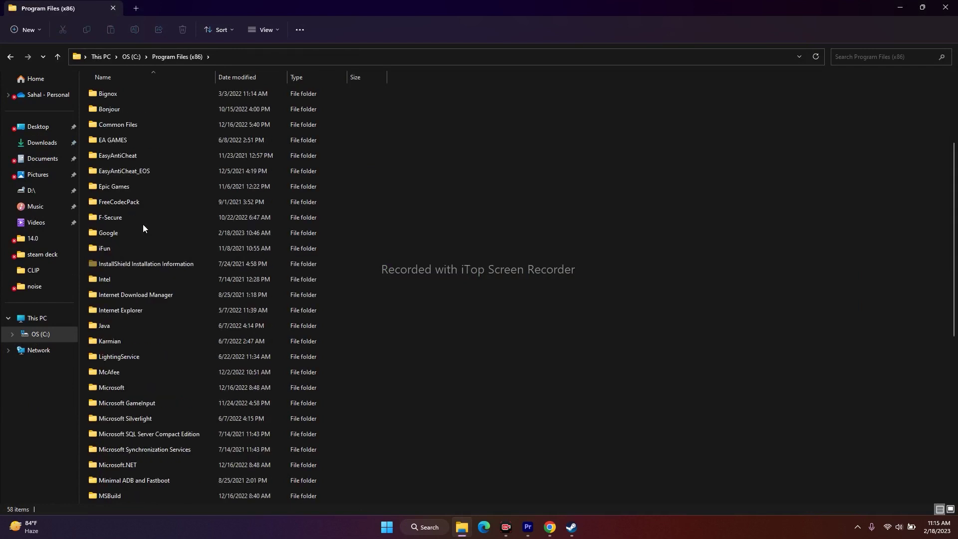
scroll(143, 226, down, 2)
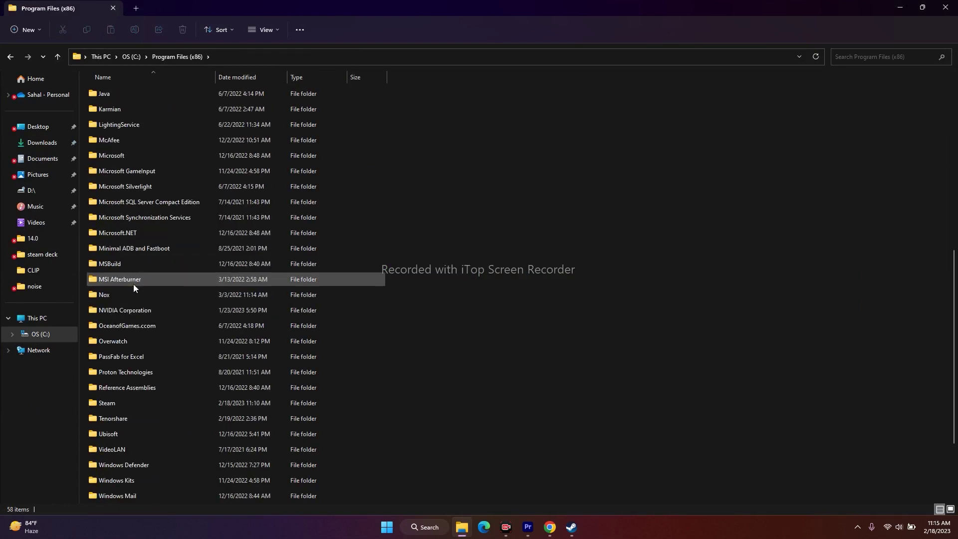
double_click(119, 401)
double_click(128, 356)
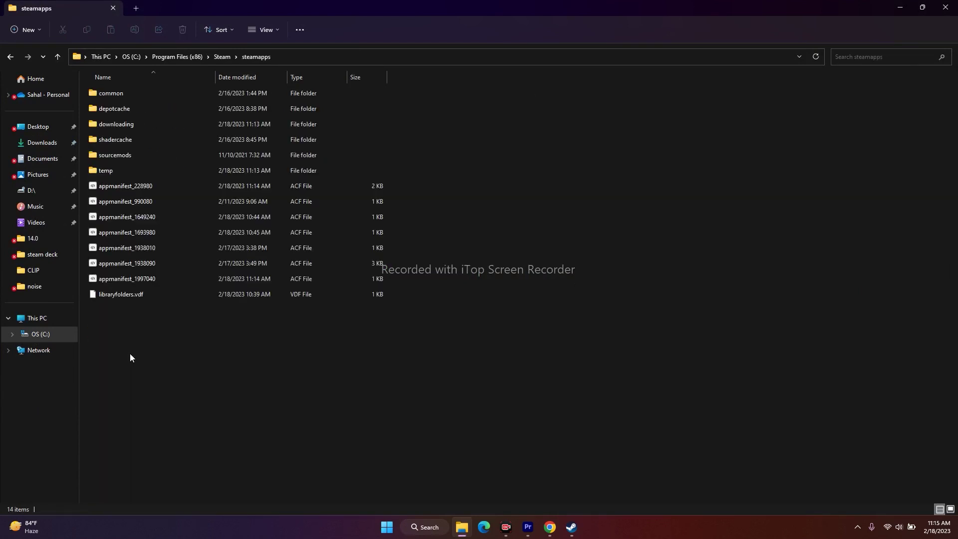
double_click(119, 94)
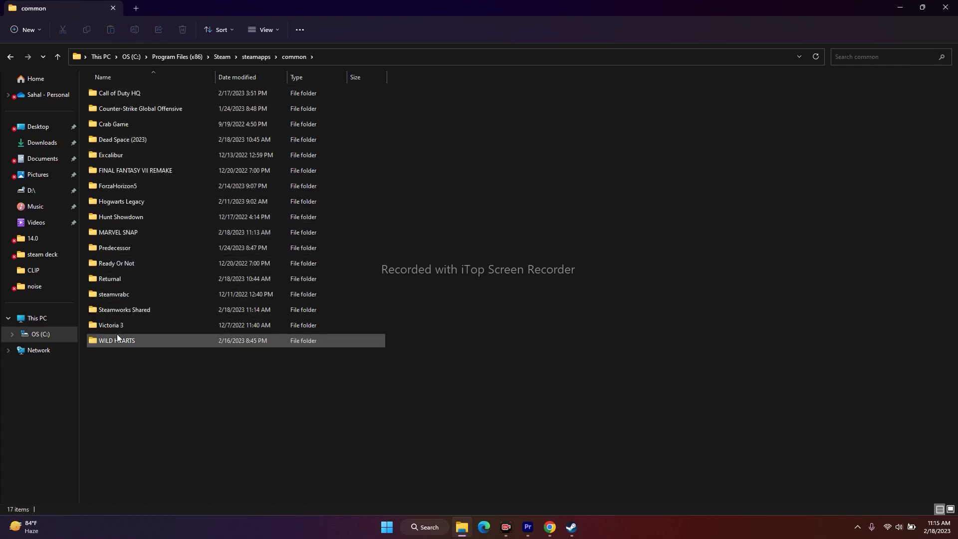
double_click(123, 233)
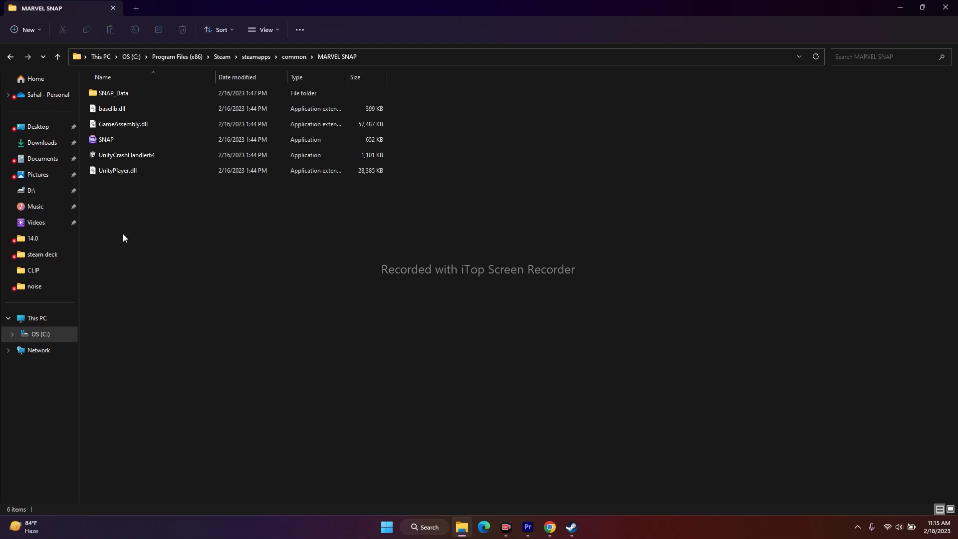
Step: Set the SNAP application to run as an administrator in its compatibility properties, applying and confirming the change
click(129, 140)
click(436, 181)
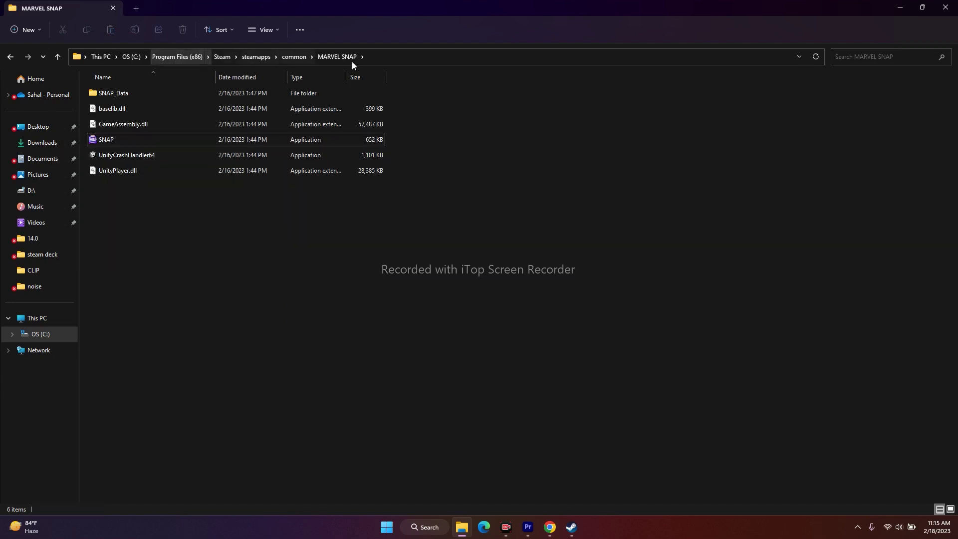
right_click(130, 140)
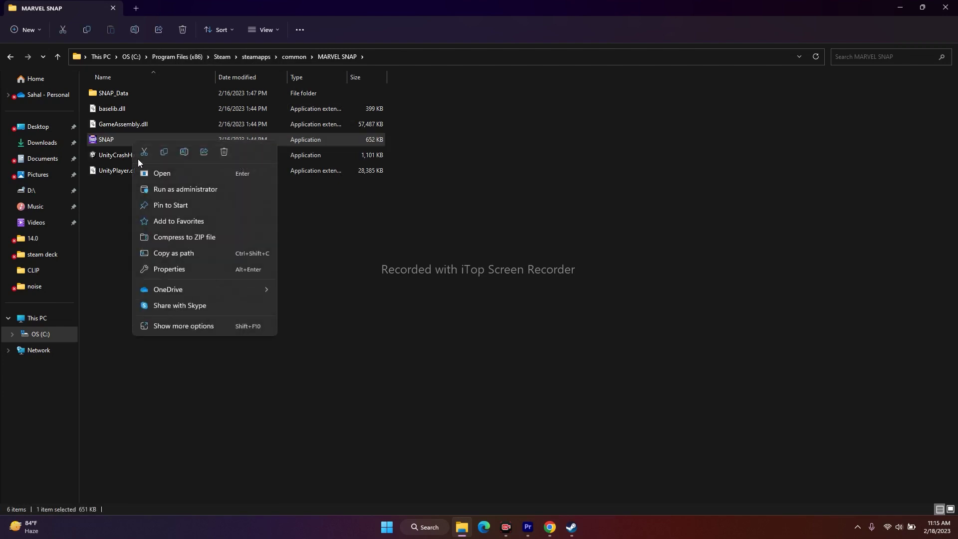
click(173, 325)
click(209, 319)
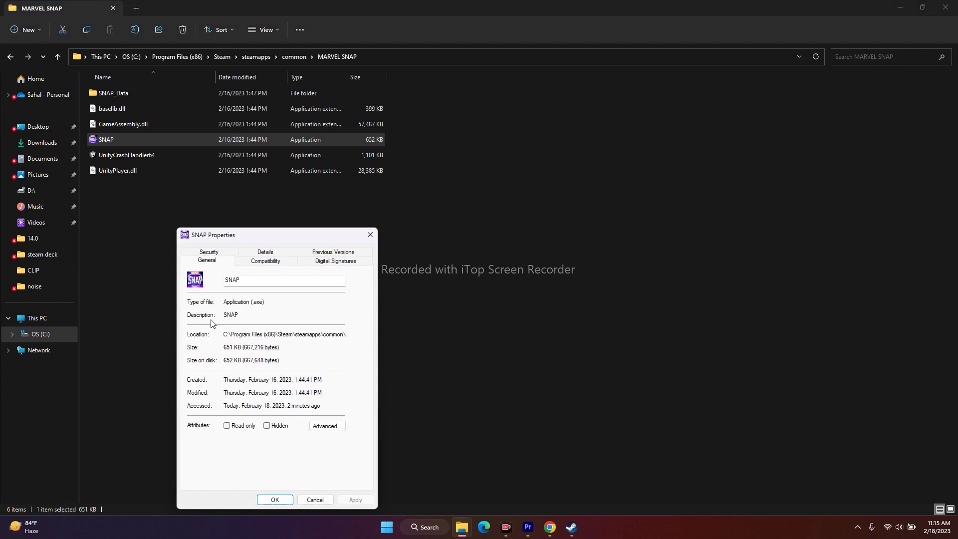
click(267, 261)
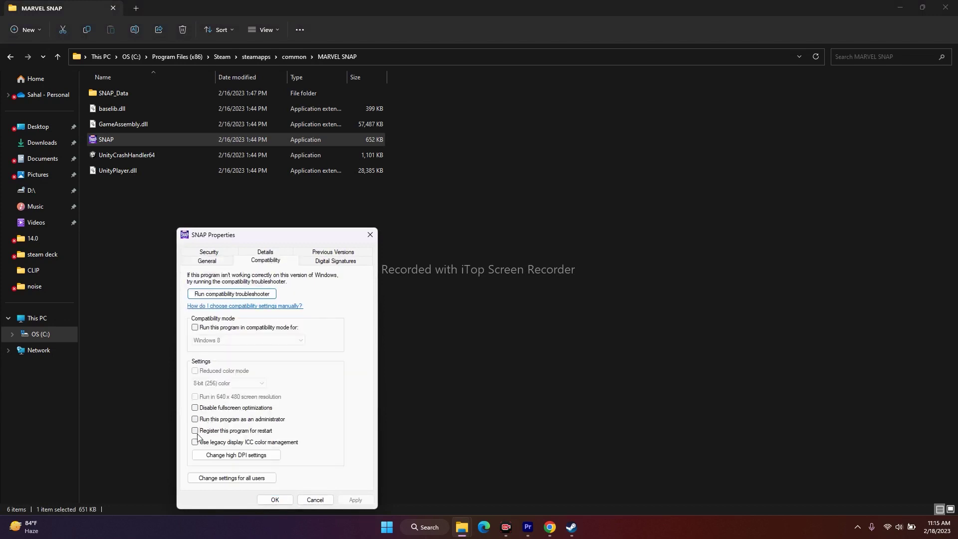
click(219, 422)
click(356, 499)
click(273, 499)
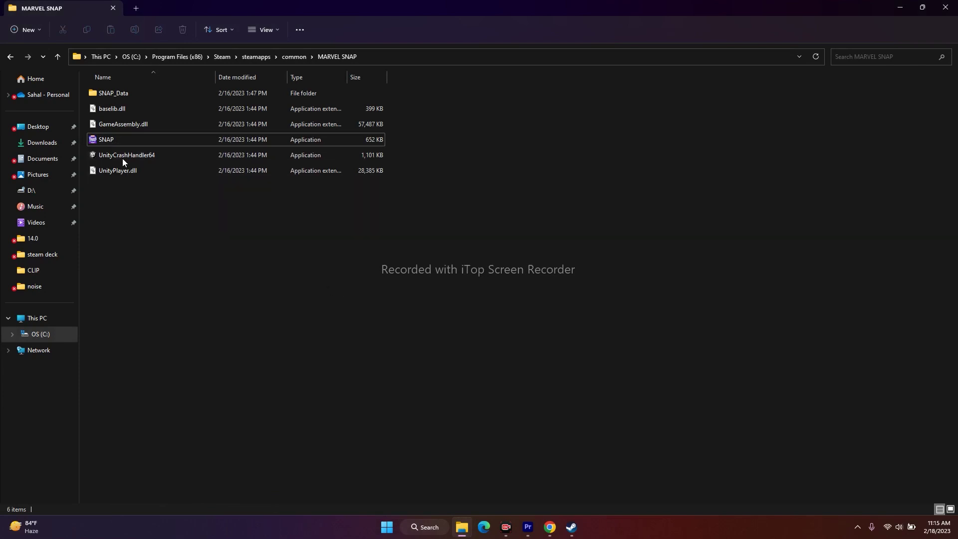
Step: Close the MARVEL SNAP folder window and minimize Steam to show the desktop
click(571, 527)
click(462, 527)
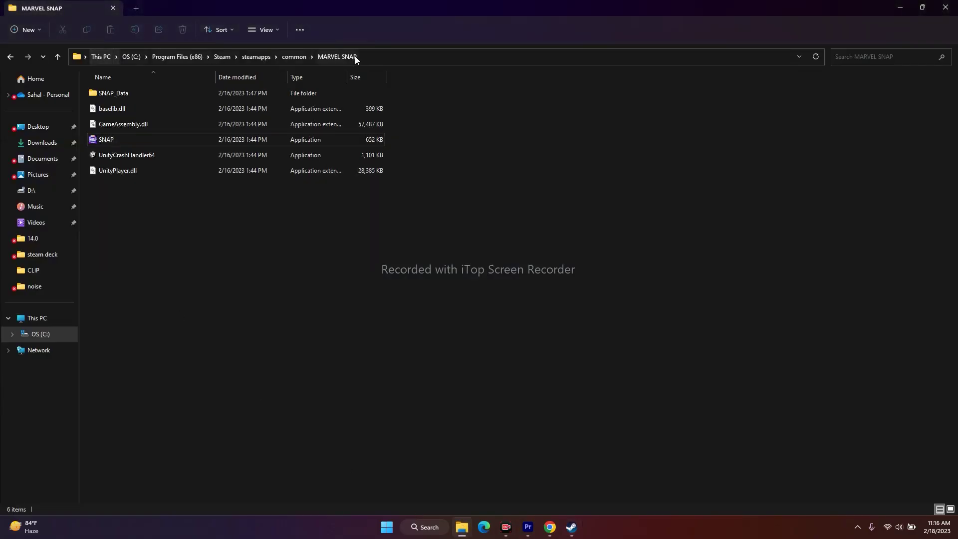
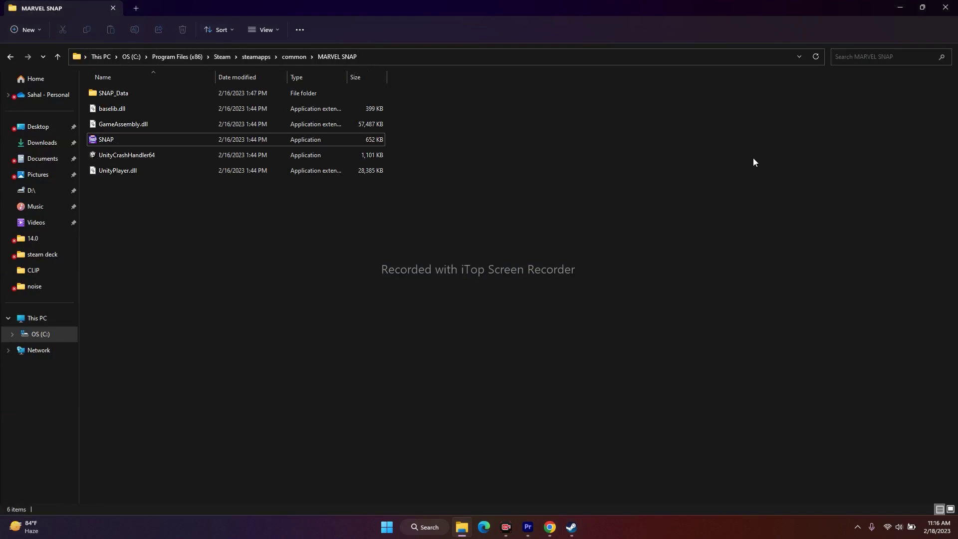
click(945, 7)
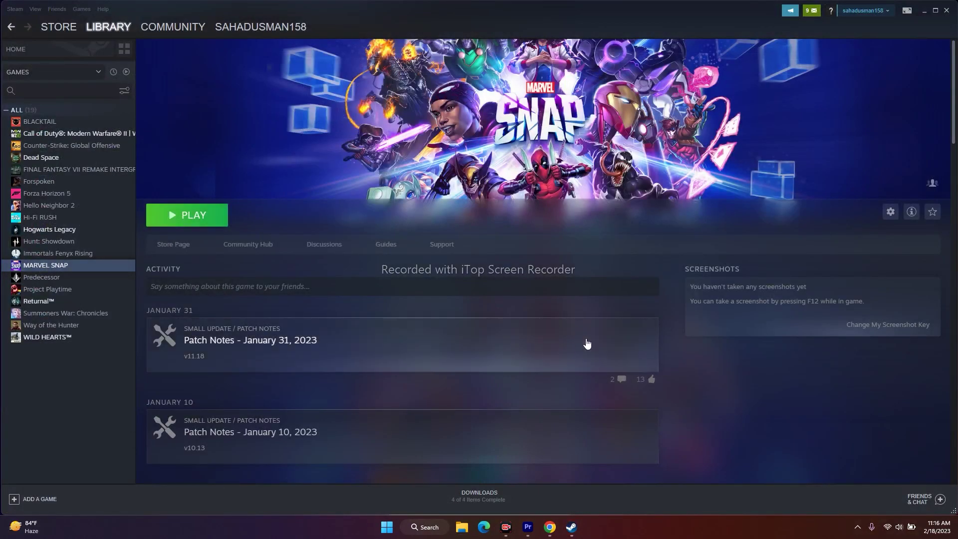
click(924, 10)
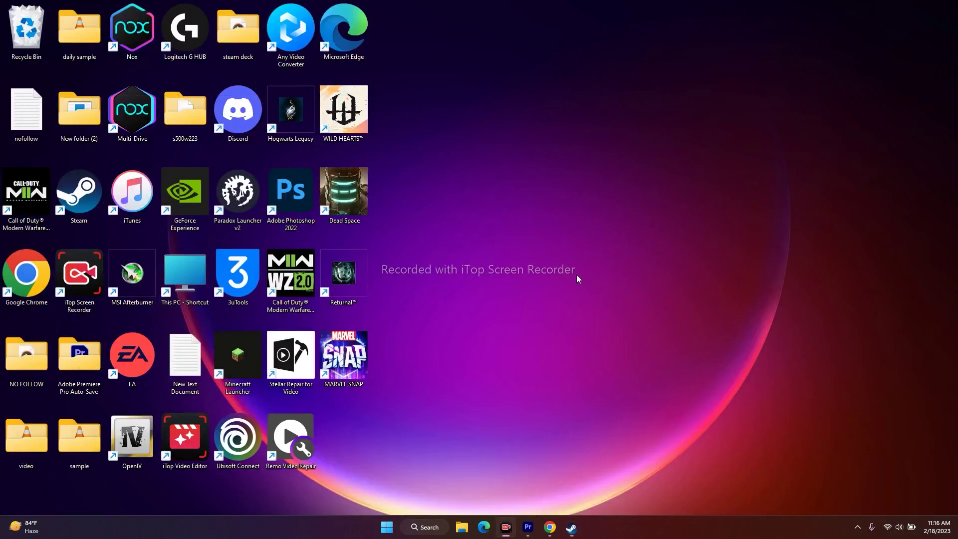
Step: Open Task Manager in a maximized window
right_click(387, 530)
click(387, 403)
click(691, 43)
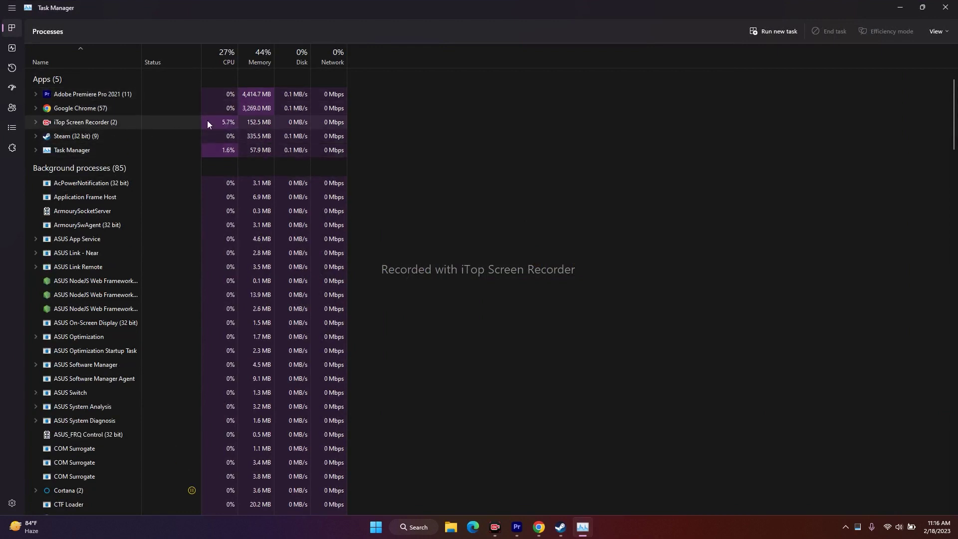
Step: Review the background processes, including the Discord and Java Update Checker entries, for unneeded tasks, and close Task Manager
scroll(82, 144, down, 1)
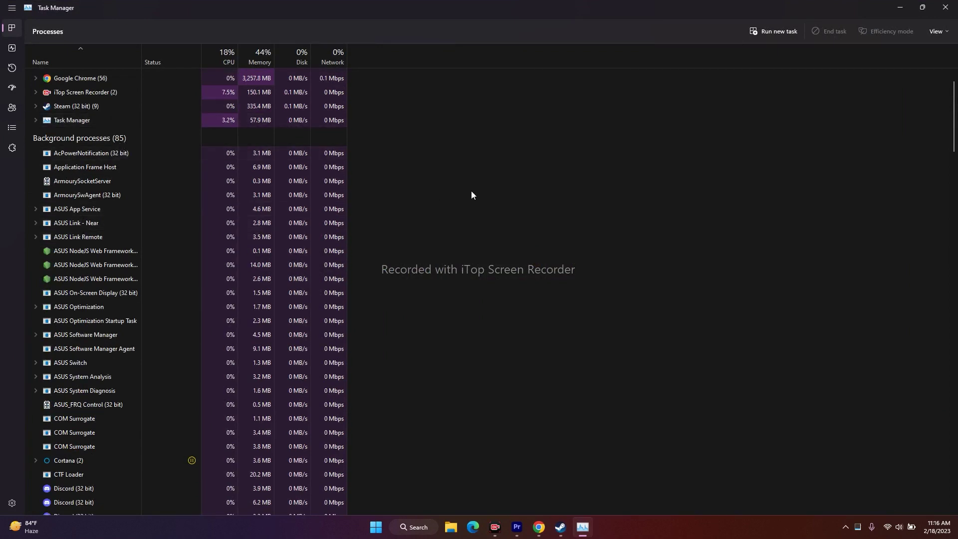
scroll(471, 194, down, 8)
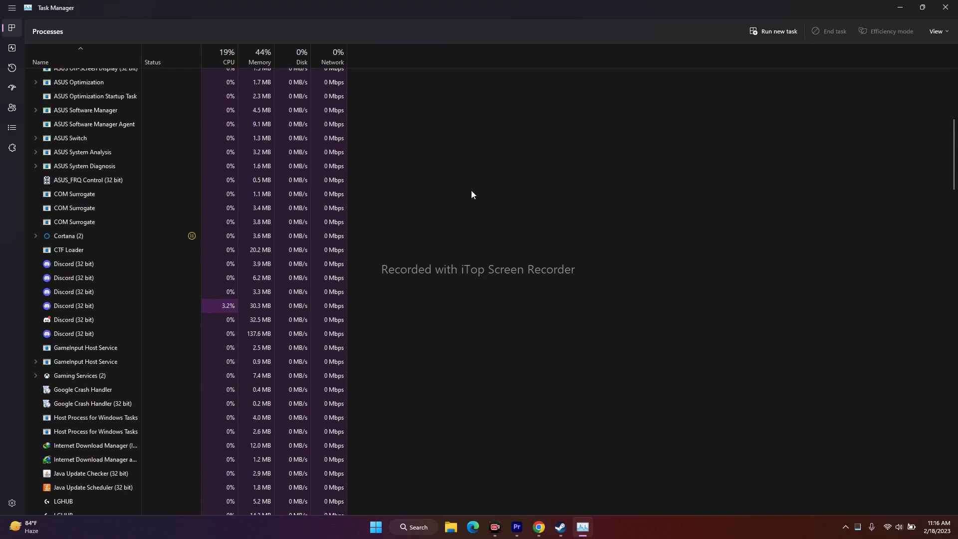
scroll(471, 195, down, 1)
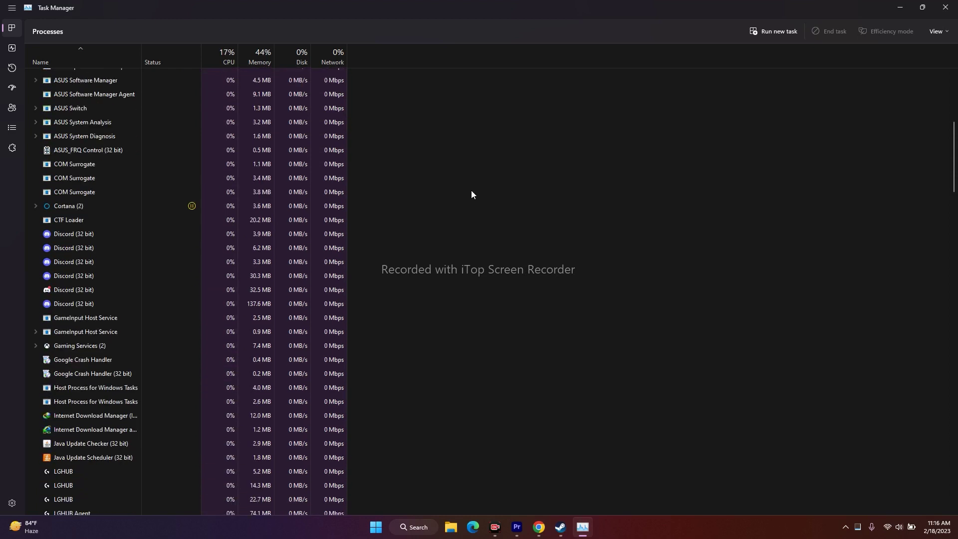
right_click(87, 234)
click(90, 235)
right_click(91, 236)
click(90, 234)
scroll(115, 329, down, 1)
scroll(115, 329, down, 2)
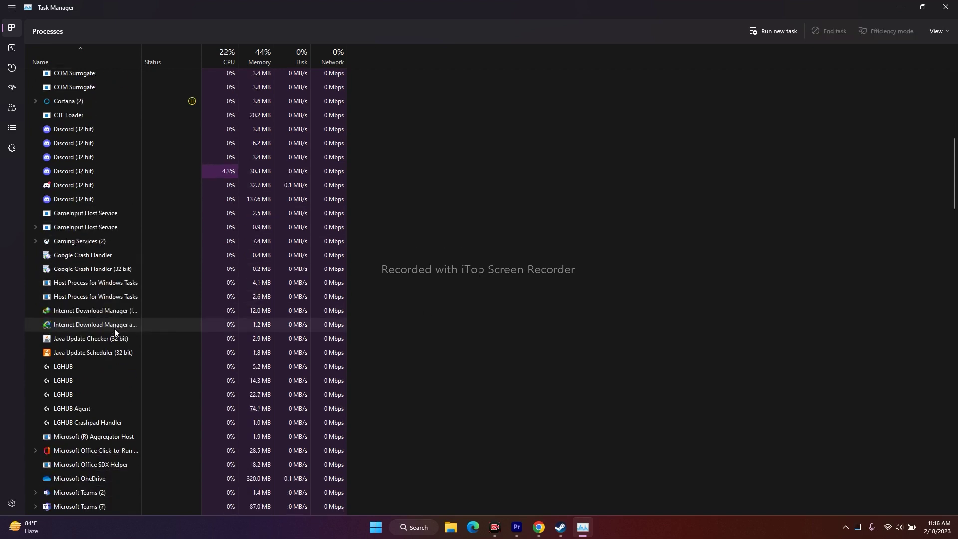
right_click(71, 336)
click(103, 346)
scroll(142, 305, down, 7)
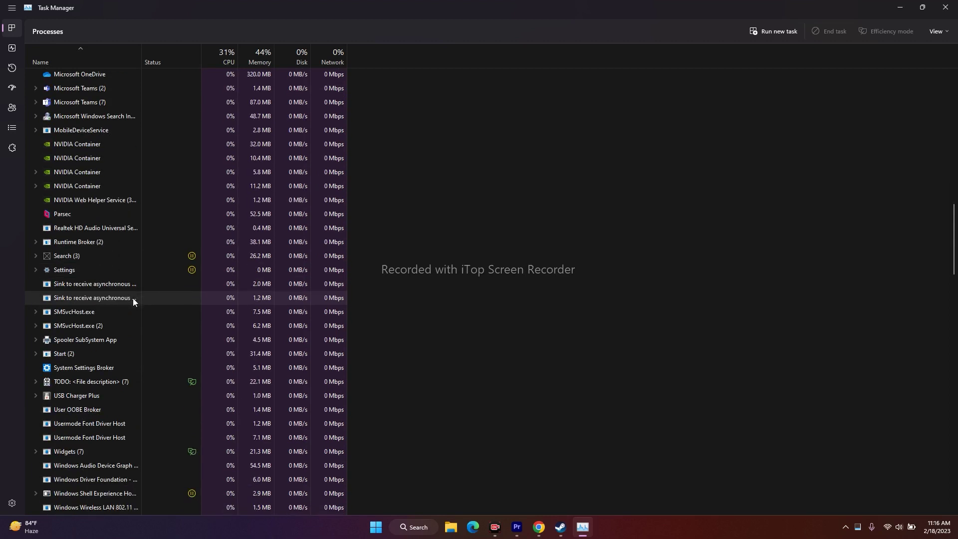
scroll(132, 299, up, 5)
scroll(133, 298, up, 3)
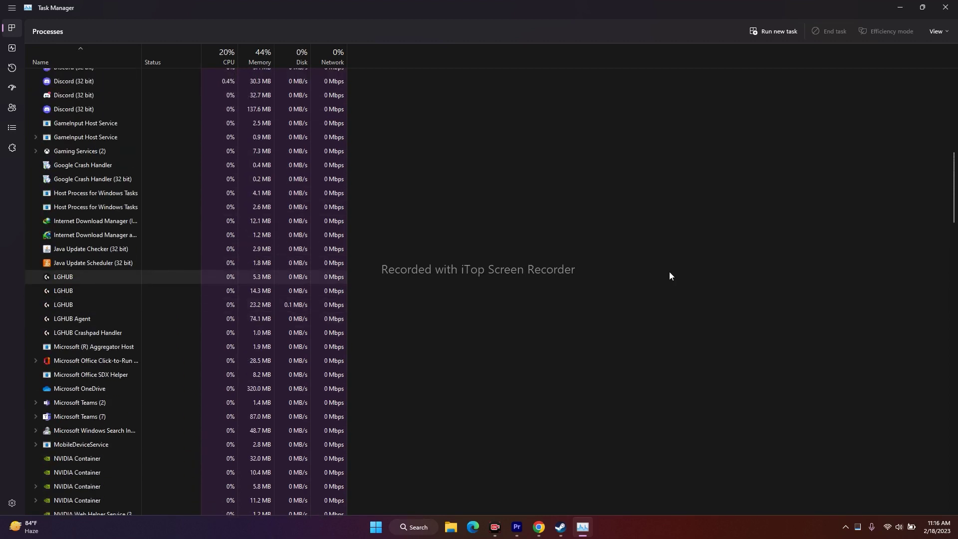
click(951, 9)
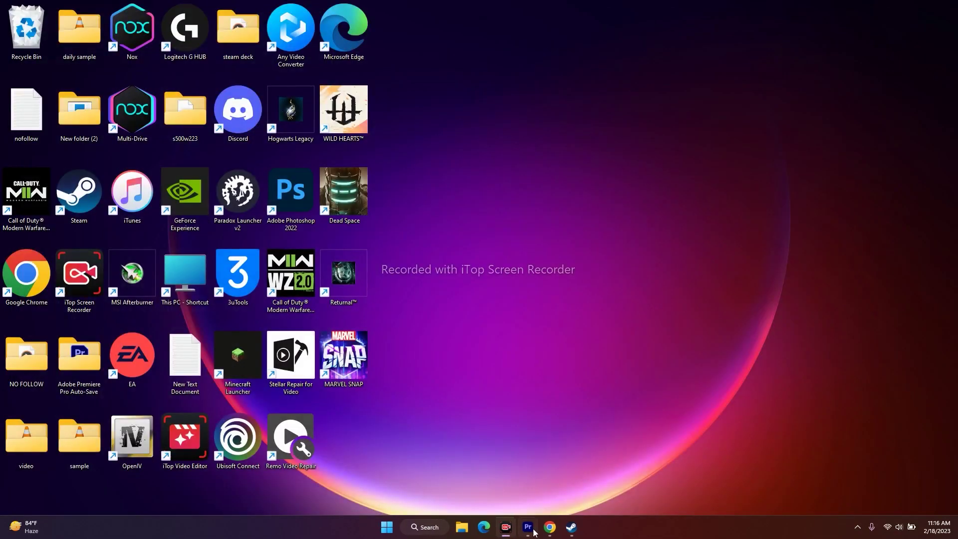
Step: Switch to Chrome and view Microsoft's download page for the DirectX End-User Runtime Web Installer
click(571, 527)
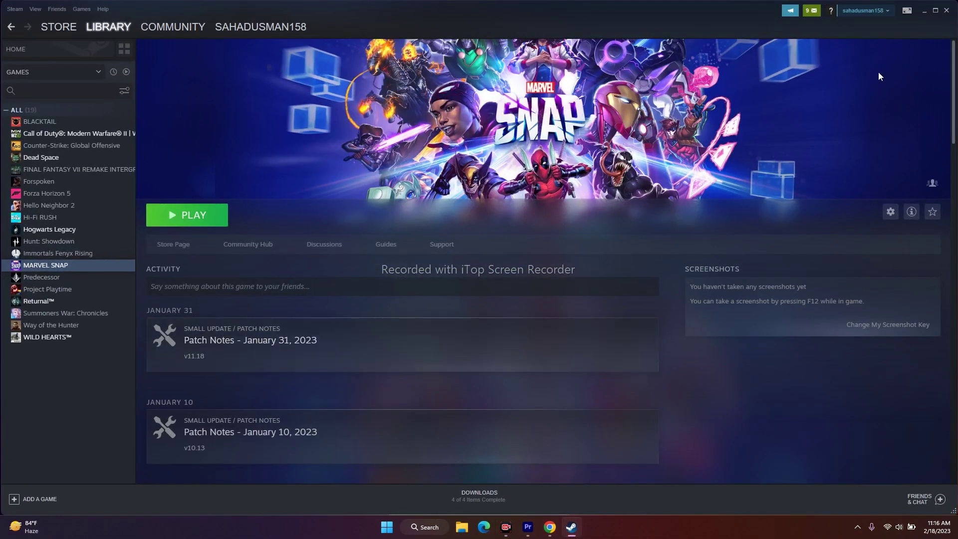
click(924, 11)
mouse_move(549, 527)
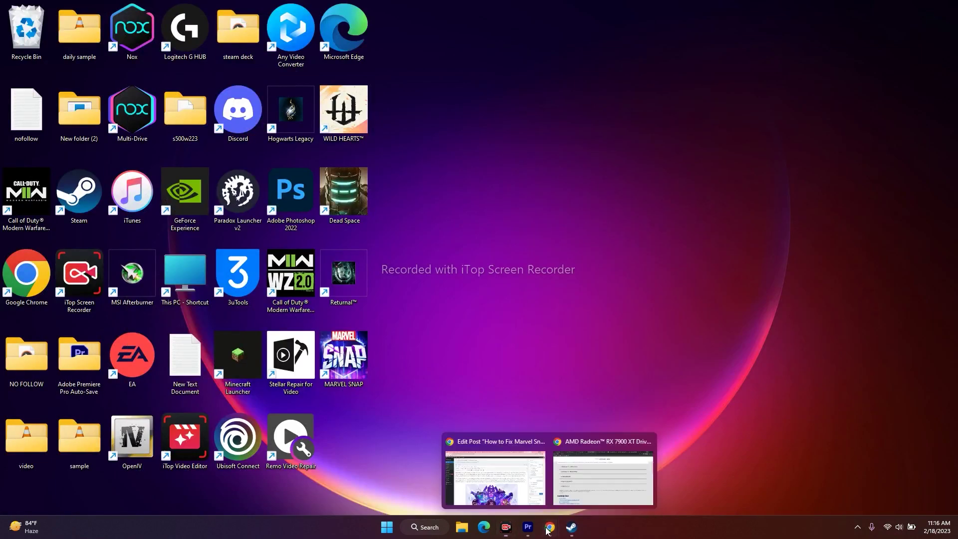
click(607, 470)
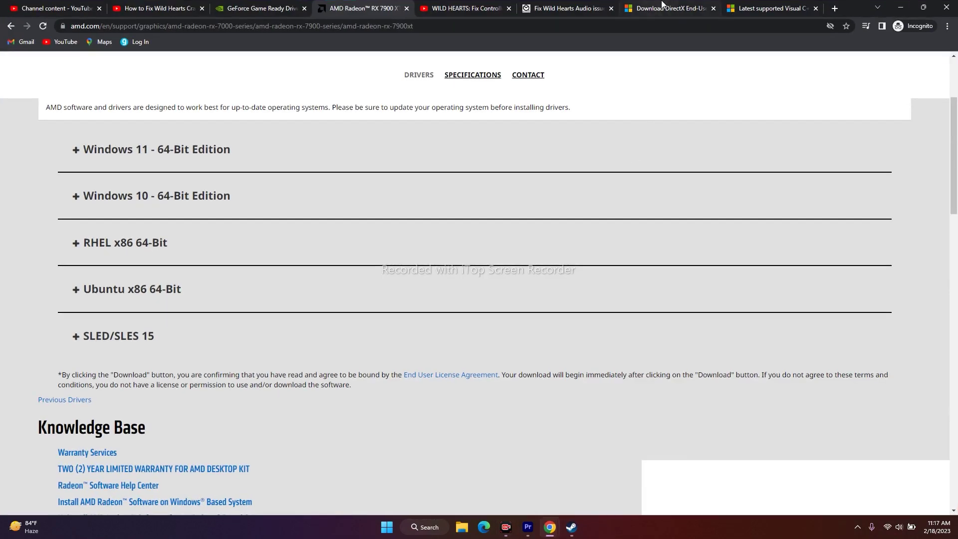
click(661, 7)
scroll(873, 270, down, 3)
scroll(821, 257, up, 3)
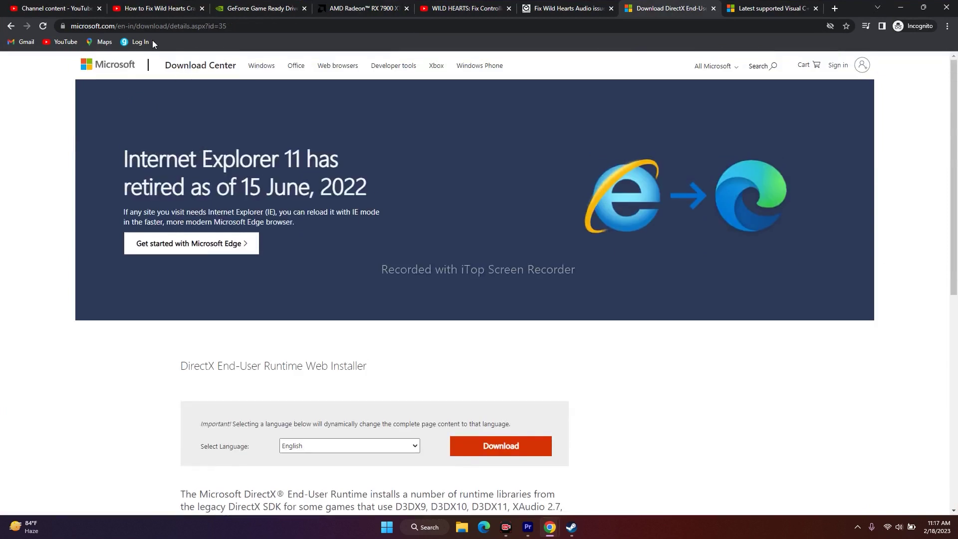
scroll(749, 221, down, 1)
scroll(750, 221, down, 5)
scroll(748, 220, up, 2)
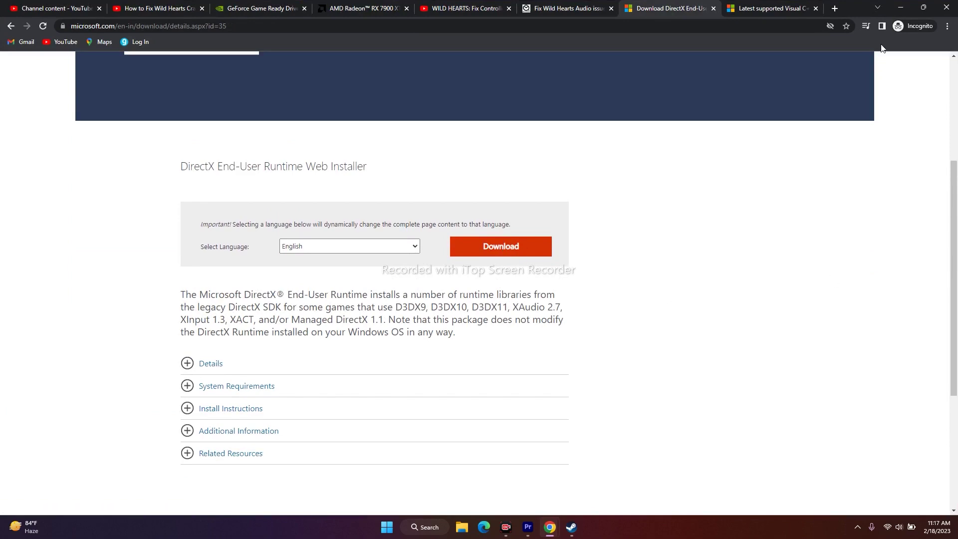
Step: Switch to Steam and try the launch option -dx11 in MARVEL SNAP's properties, and close the properties
click(905, 8)
click(570, 526)
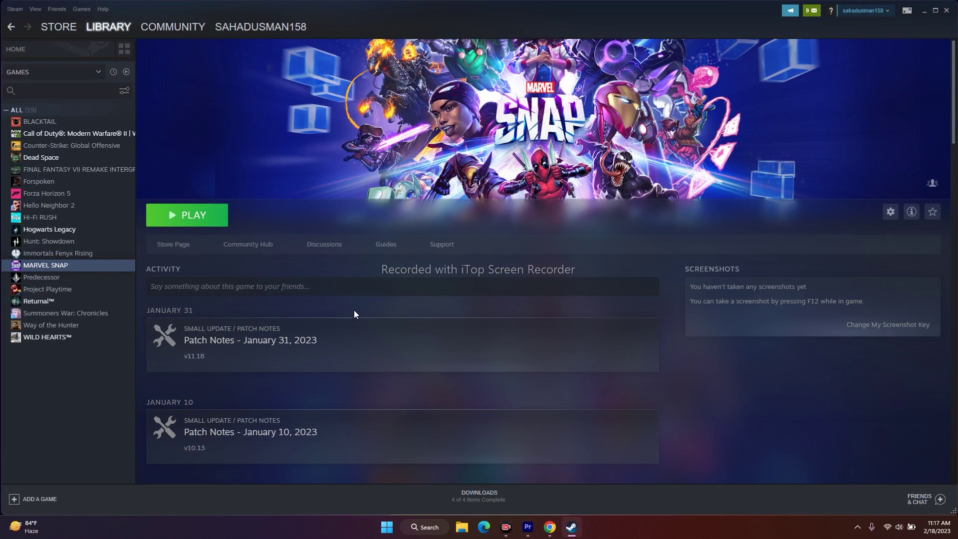
right_click(57, 266)
click(80, 329)
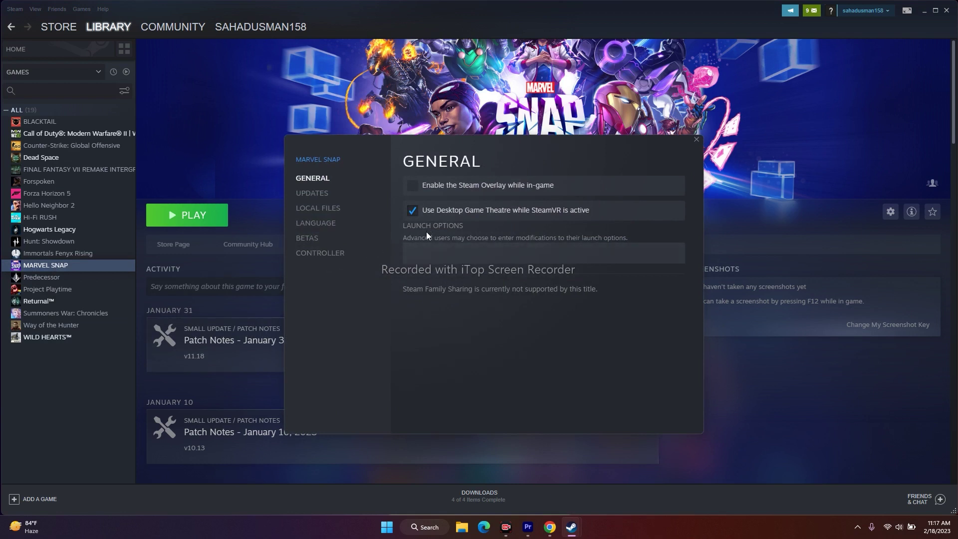
click(426, 252)
text(-dx11)
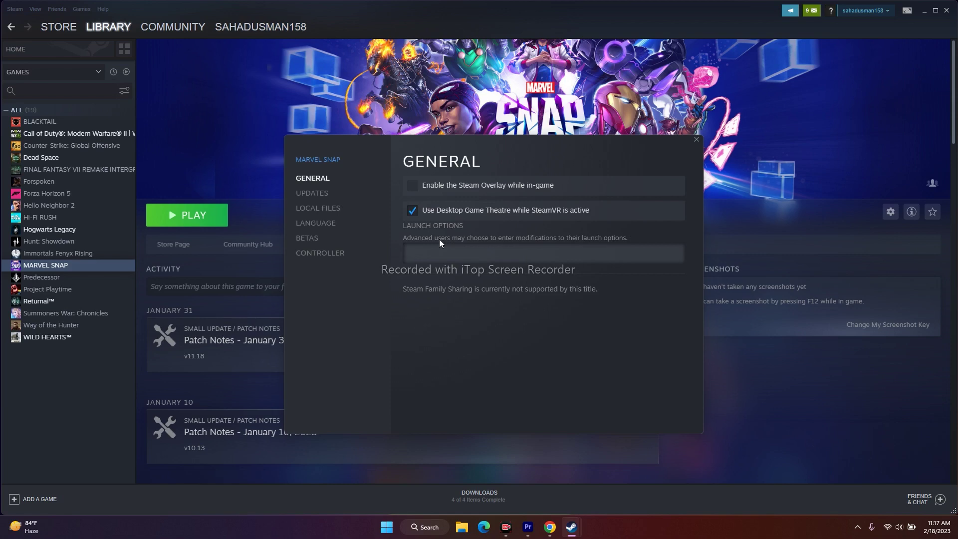
click(696, 139)
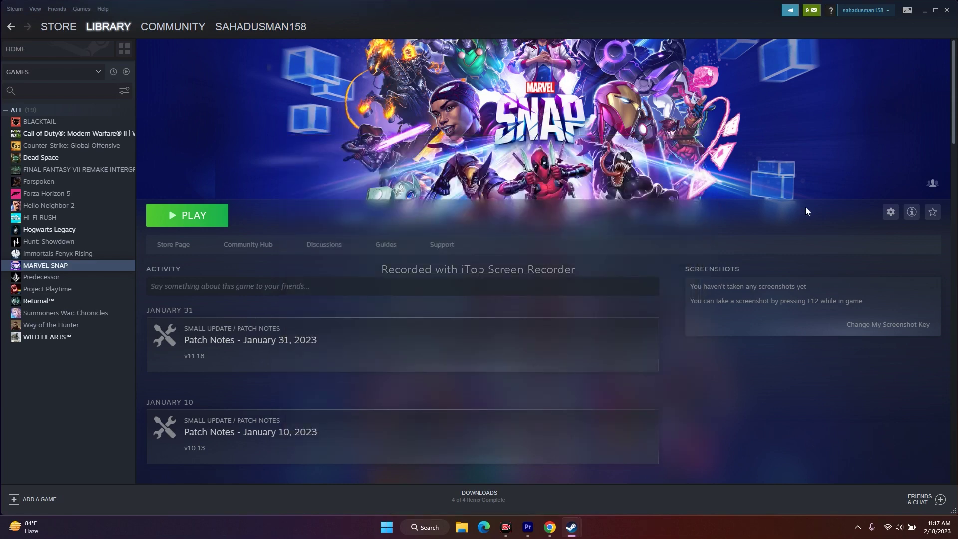
Step: Minimize Steam and open the Windows Defender Firewall list of allowed apps from Control Panel
click(925, 13)
click(421, 528)
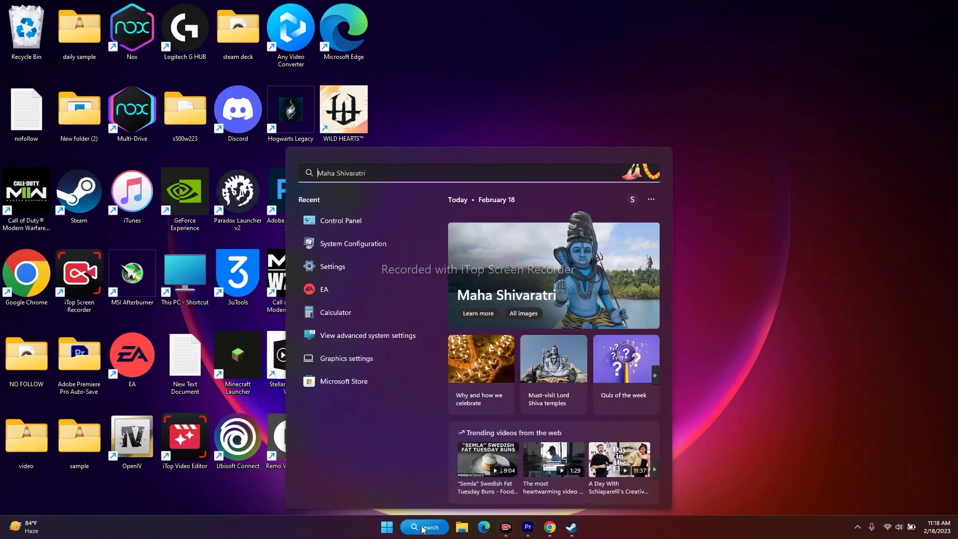
click(346, 223)
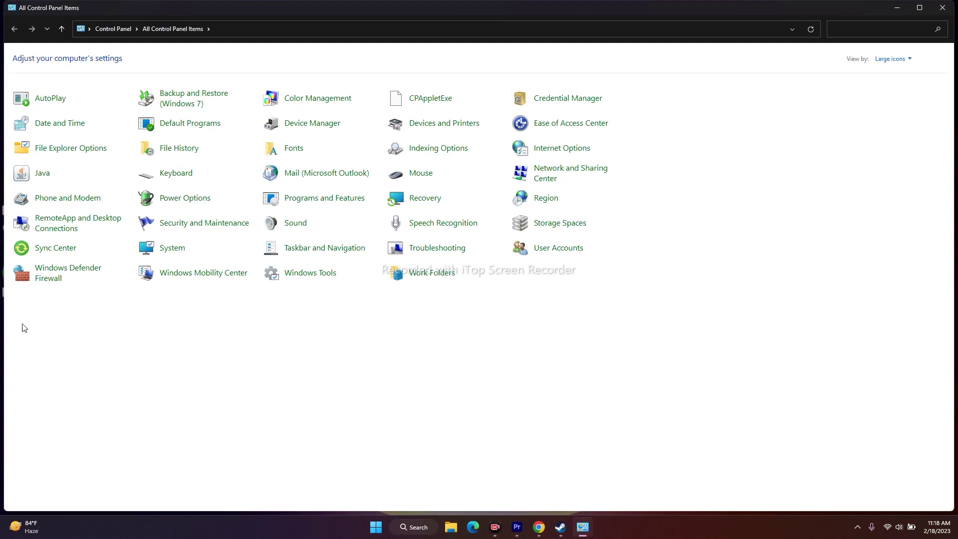
click(46, 272)
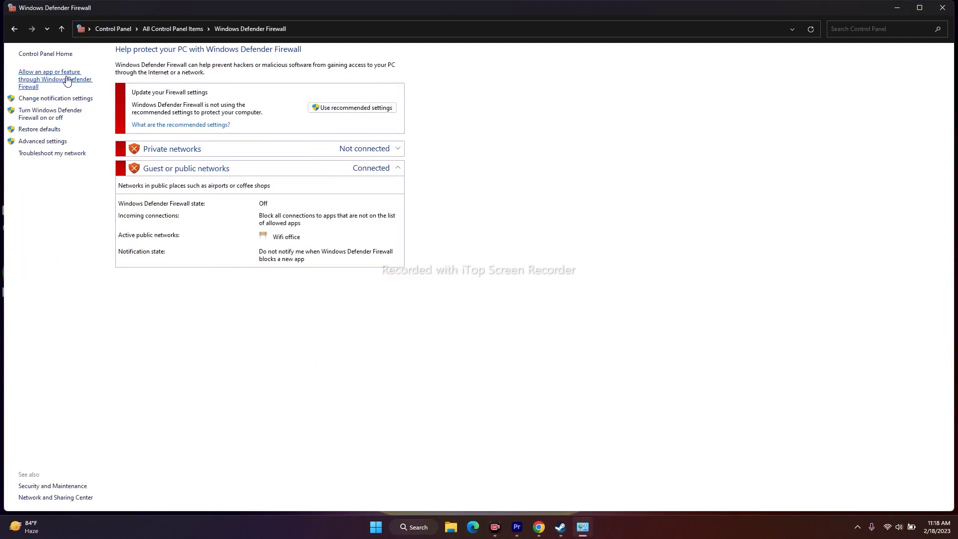
click(46, 82)
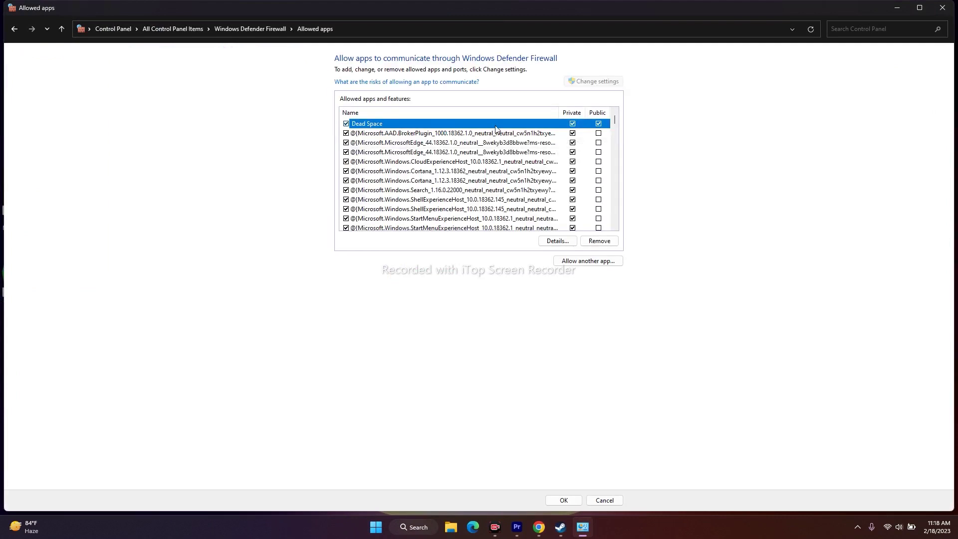
Step: Find MARVEL SNAP in the allowed apps list and check its private and public network permissions
scroll(443, 183, down, 10)
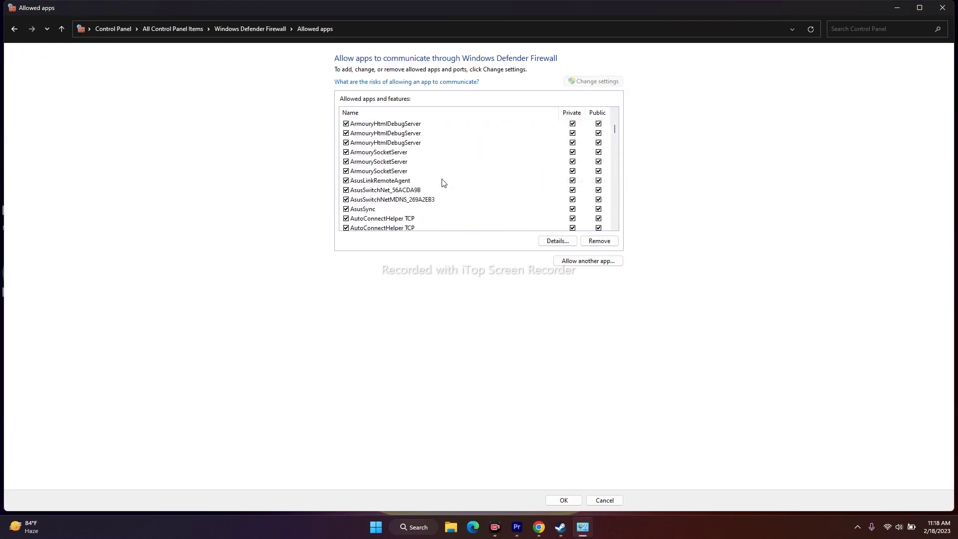
scroll(443, 183, down, 20)
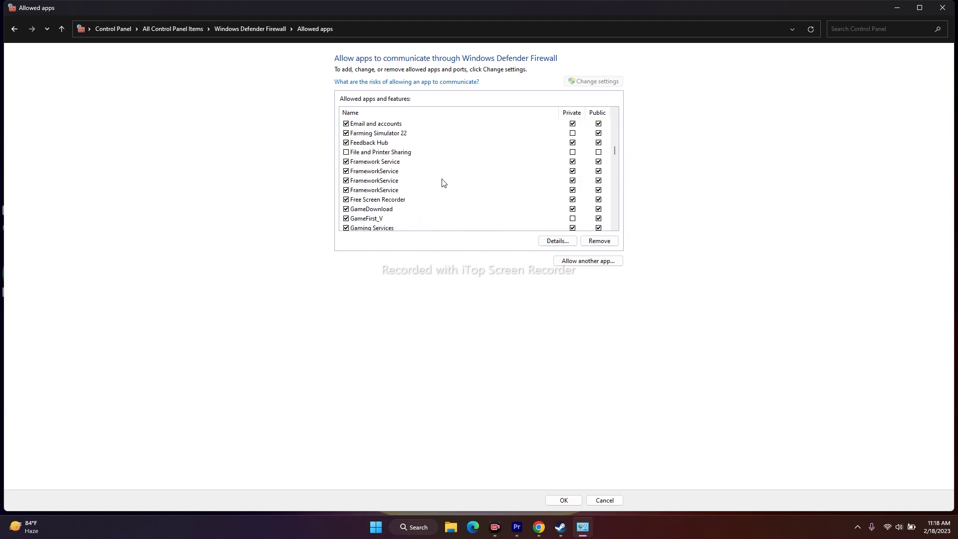
scroll(443, 182, down, 2)
scroll(443, 183, down, 5)
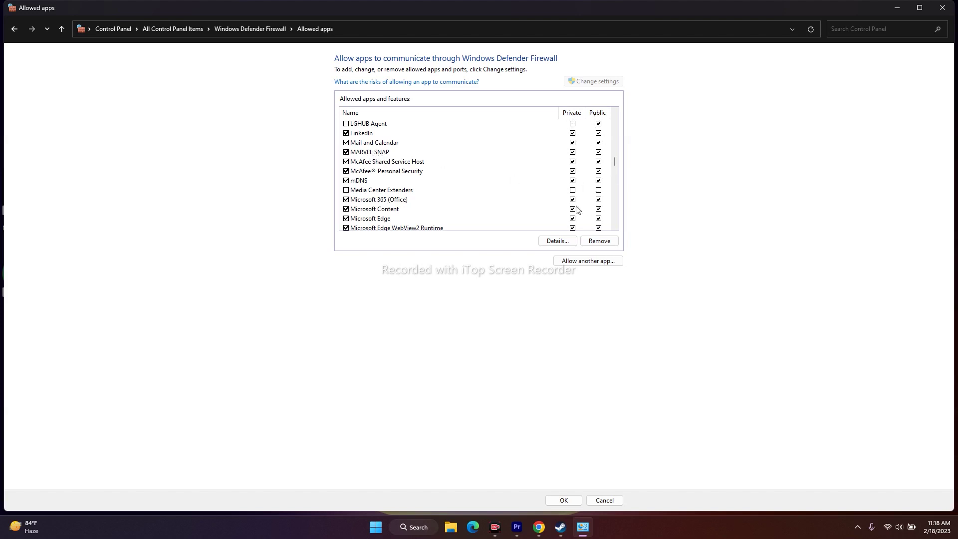
Step: Start allowing another app through the firewall and browse to the Steam folder in C:\Program Files (x86)
click(582, 261)
click(550, 311)
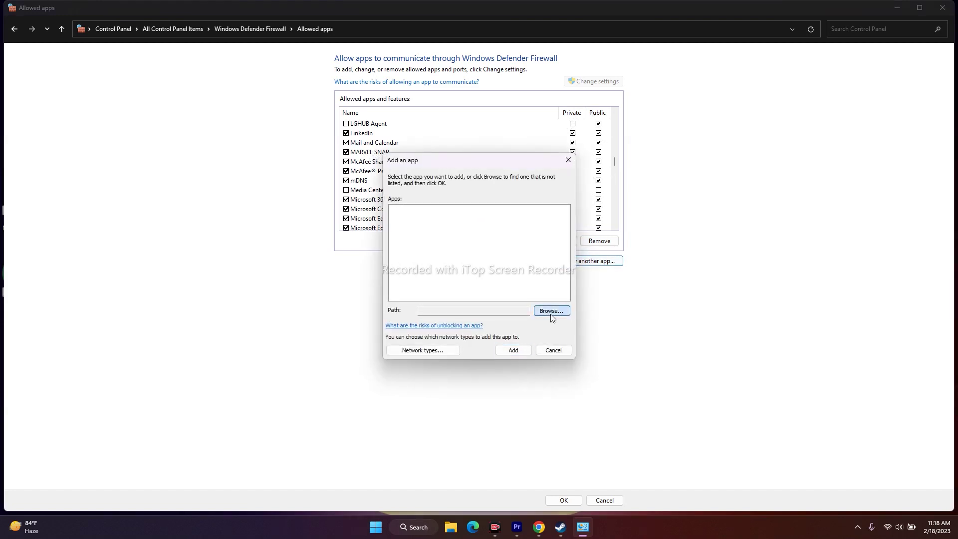
click(148, 294)
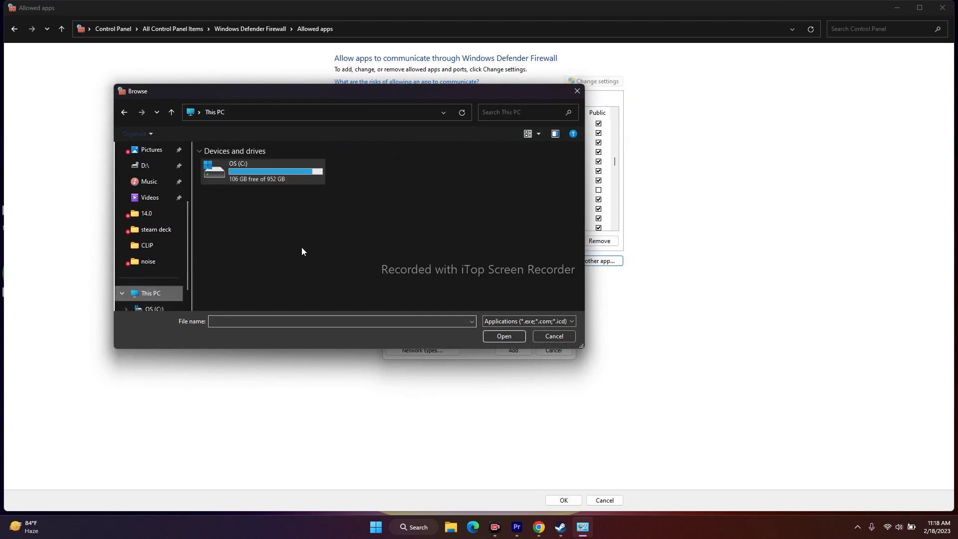
double_click(280, 175)
double_click(255, 211)
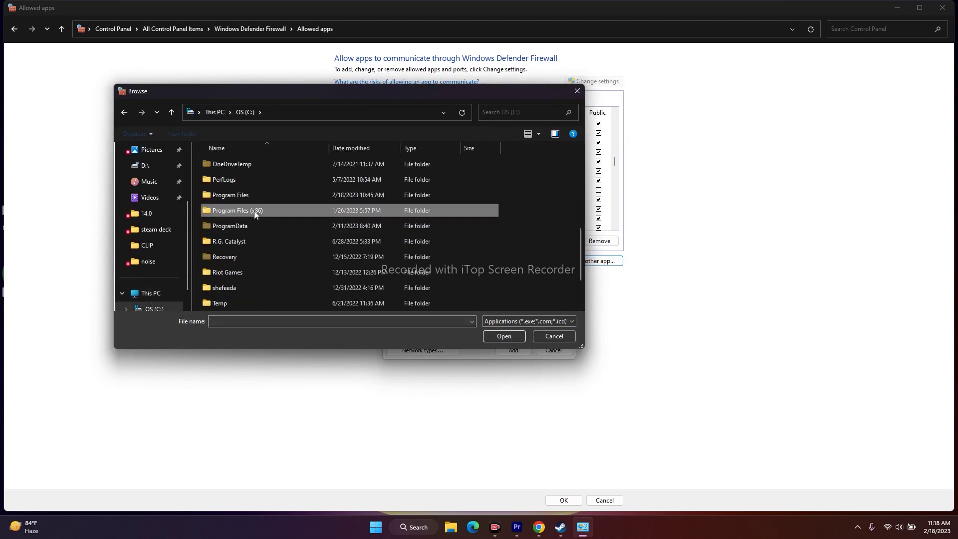
scroll(262, 196, down, 3)
scroll(263, 195, down, 8)
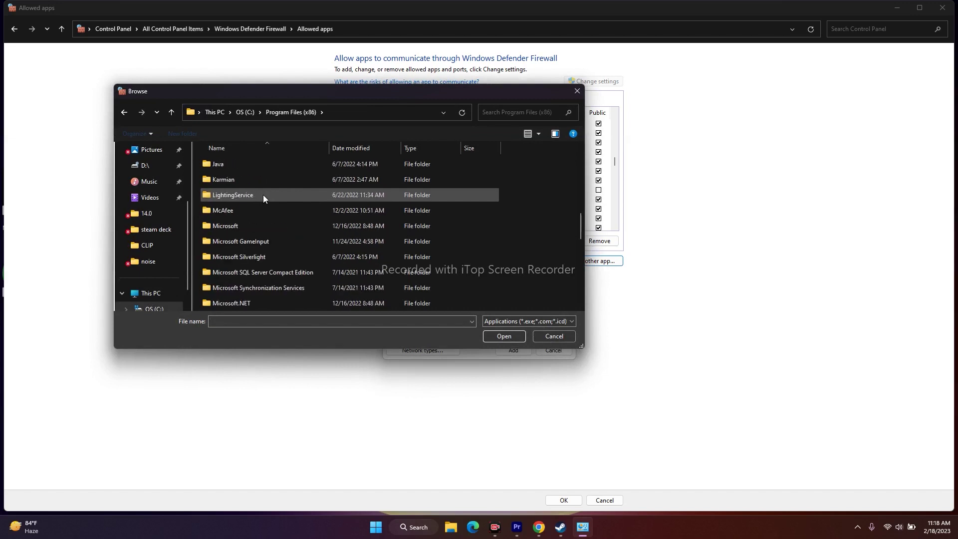
double_click(235, 286)
Step: Choose the SNAP application from the steamapps\common\MARVEL SNAP folder as the app to allow
scroll(248, 239, down, 2)
scroll(244, 257, down, 1)
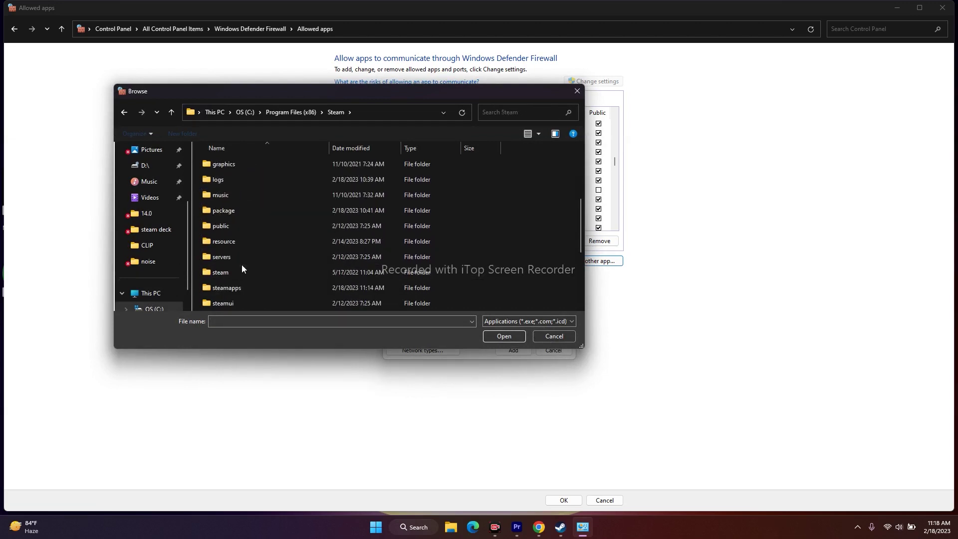
double_click(242, 284)
double_click(241, 163)
scroll(252, 225, down, 2)
double_click(240, 199)
click(235, 180)
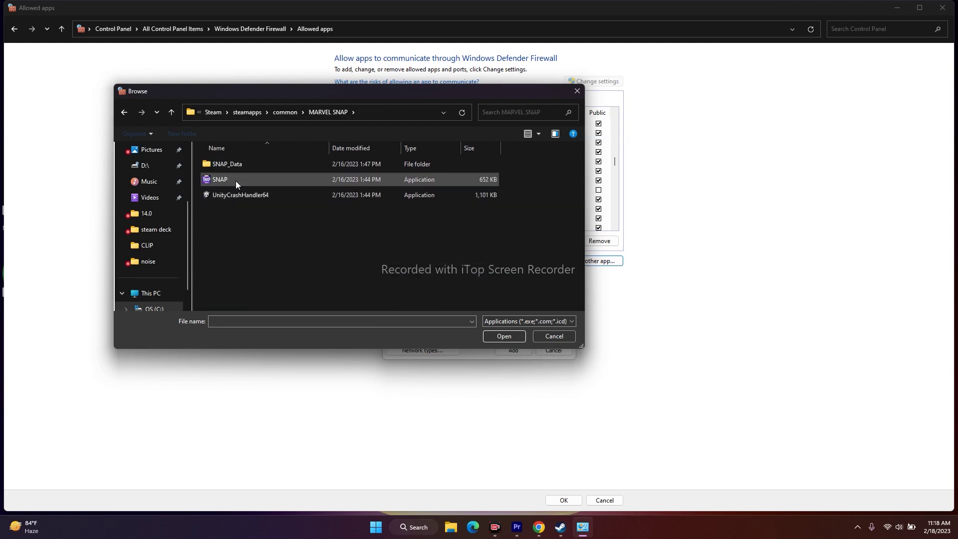
click(494, 338)
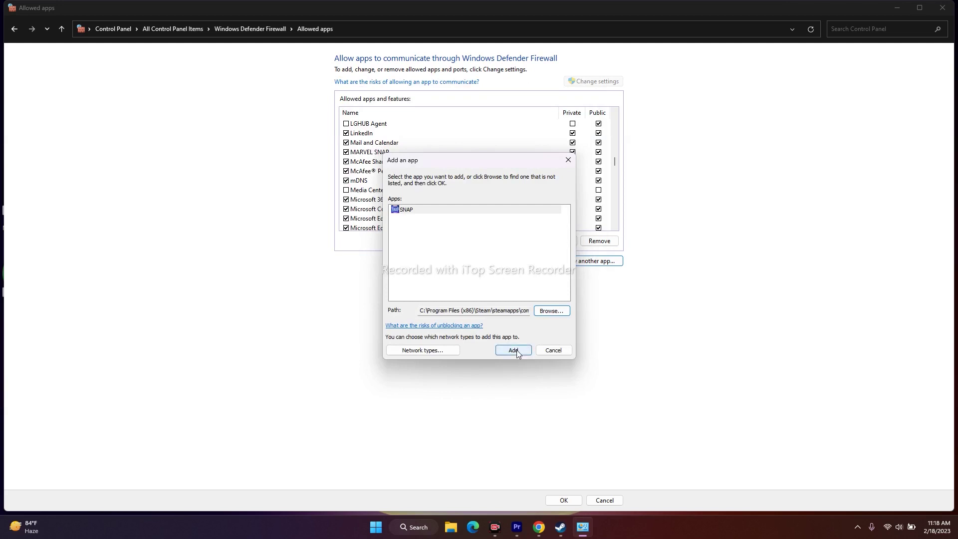
Step: Try to add SNAP to the firewall's allowed apps, and close the dialog and the Control Panel window
click(516, 352)
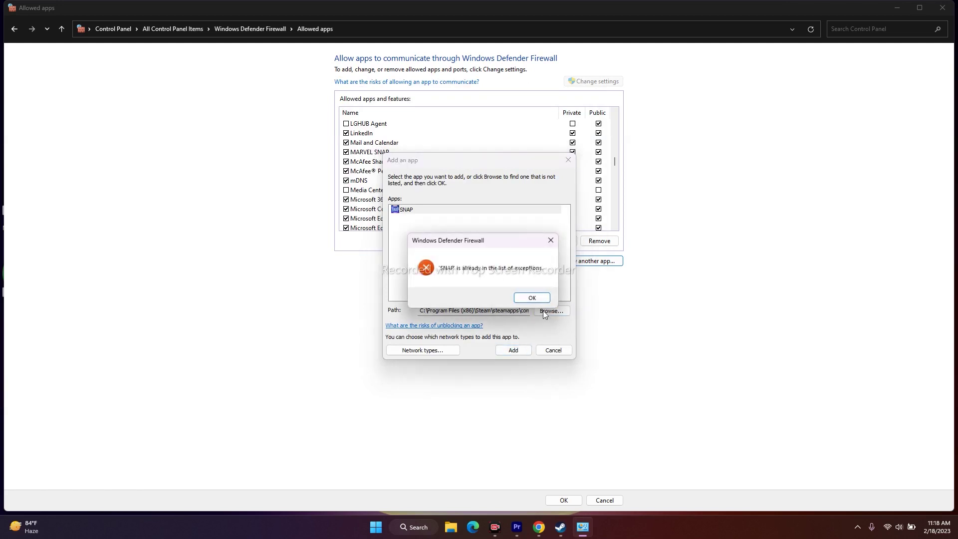
click(537, 298)
click(572, 162)
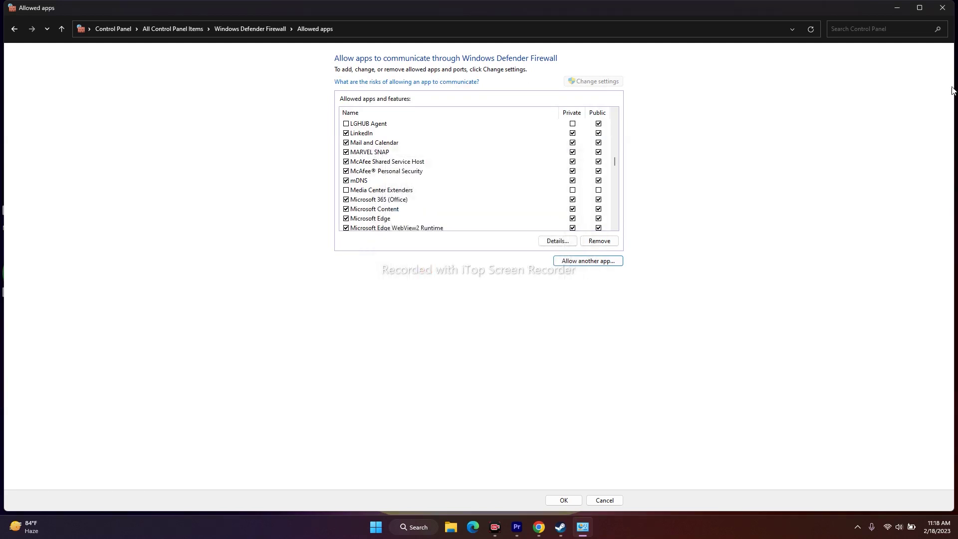
click(942, 7)
click(572, 525)
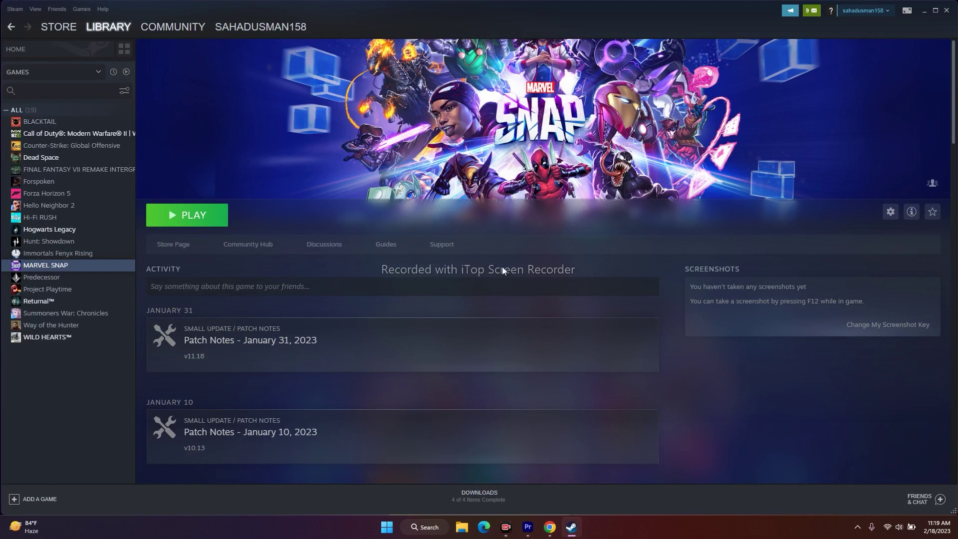
click(926, 12)
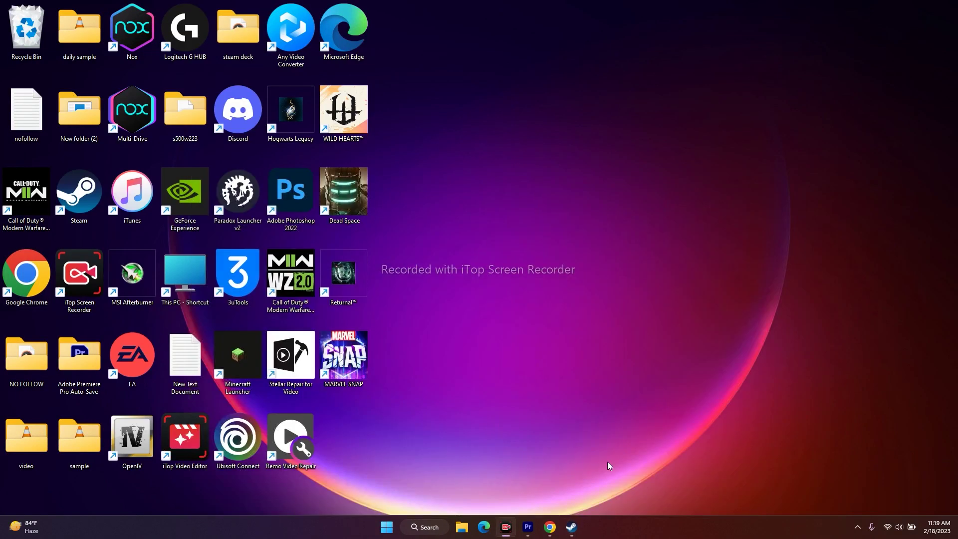
Step: Switch to Chrome, examine the Visual C++ Redistributable download links for Visual Studio 2015, 2017, 2019, and 2022, and minimize the browser
mouse_move(555, 535)
click(594, 477)
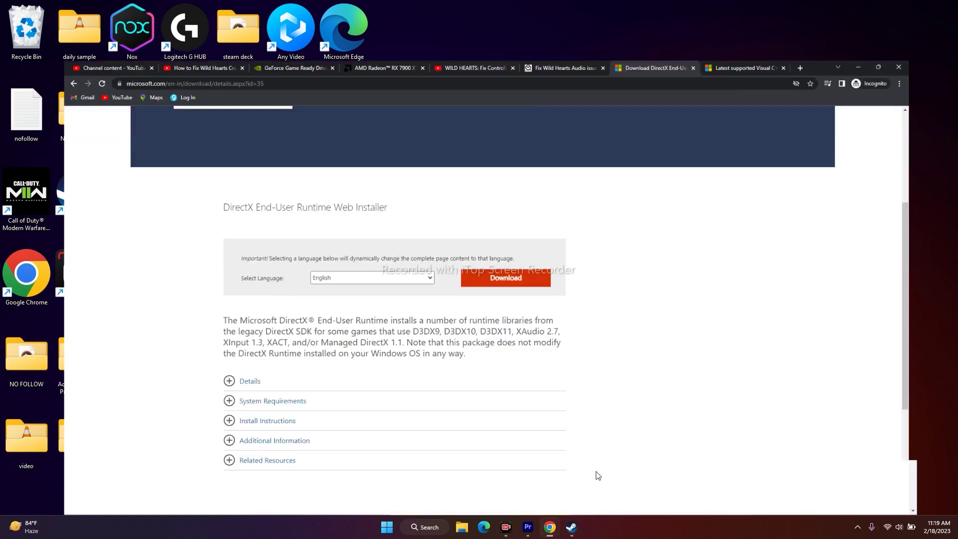
click(779, 5)
scroll(674, 326, down, 4)
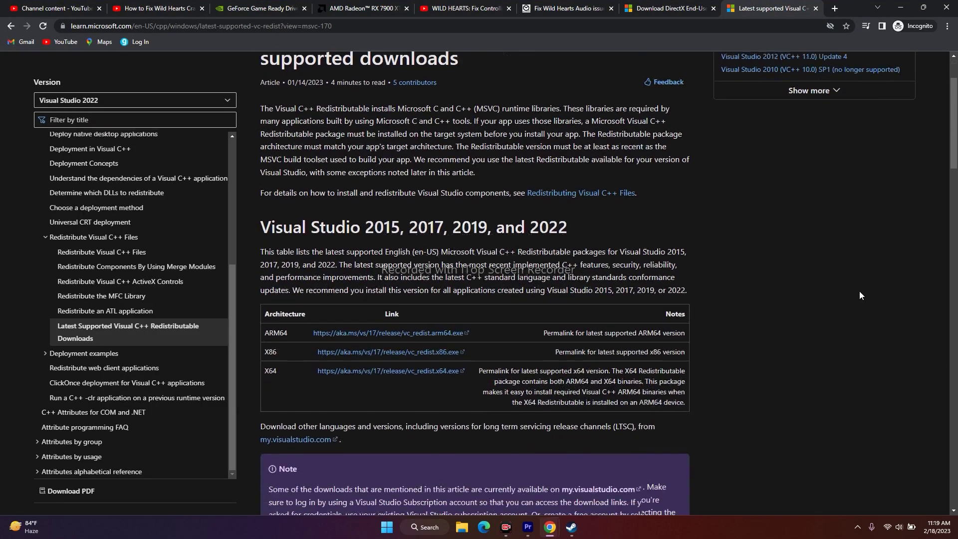
double_click(271, 297)
click(750, 337)
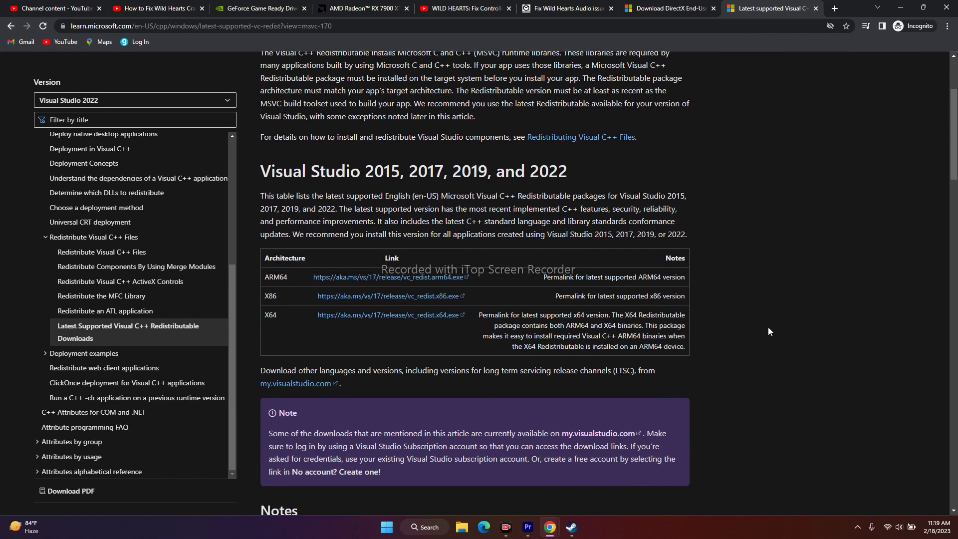
click(899, 9)
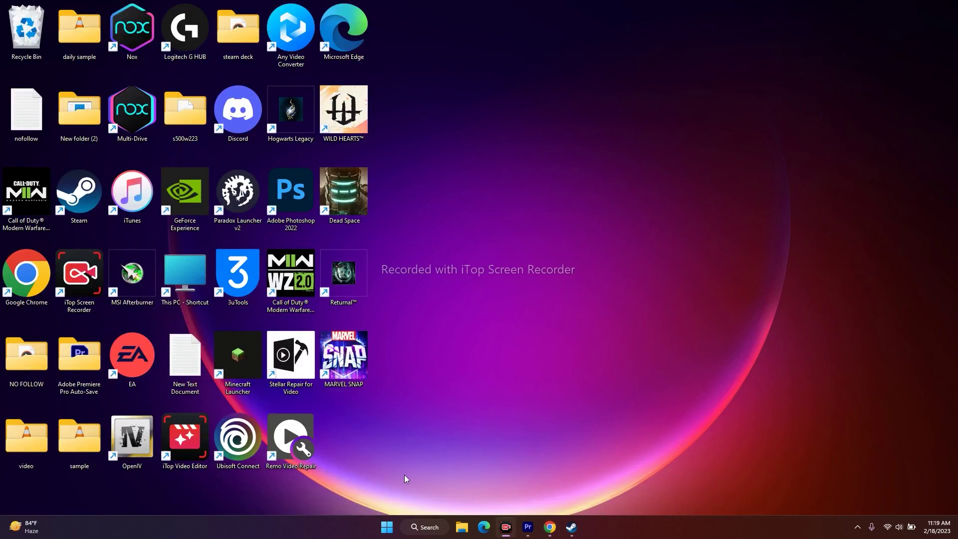
Step: Check the PC's system type in the device specifications of Windows Settings, and close Settings
click(427, 532)
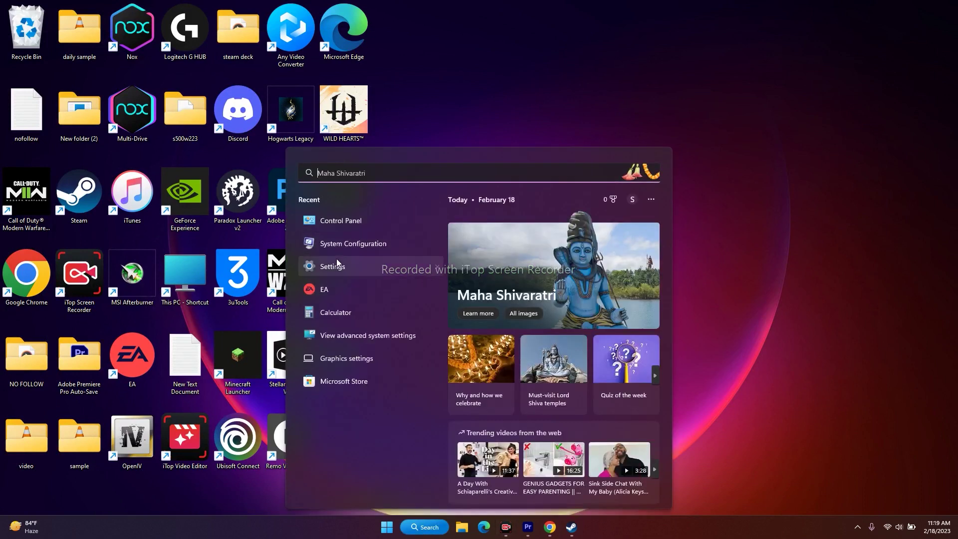
click(336, 259)
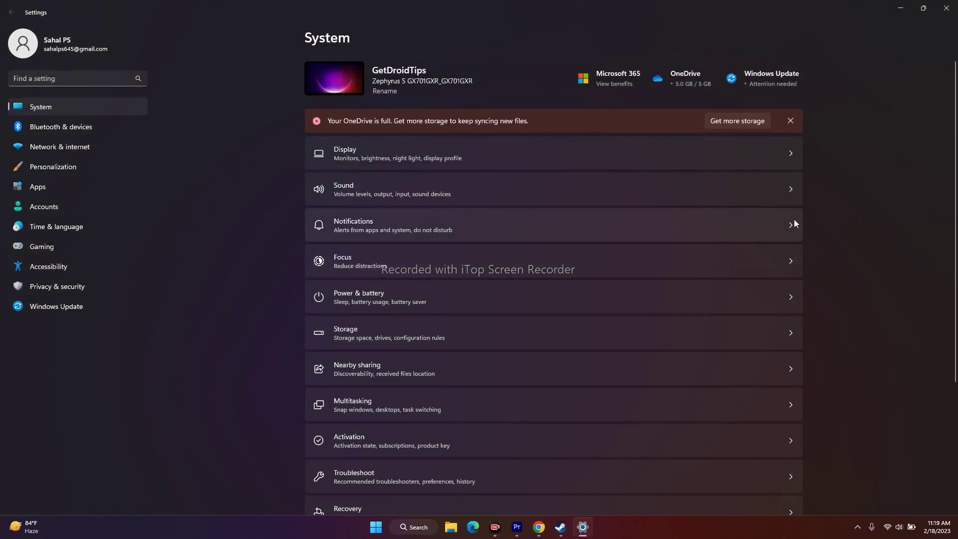
scroll(848, 227, down, 2)
scroll(904, 234, down, 3)
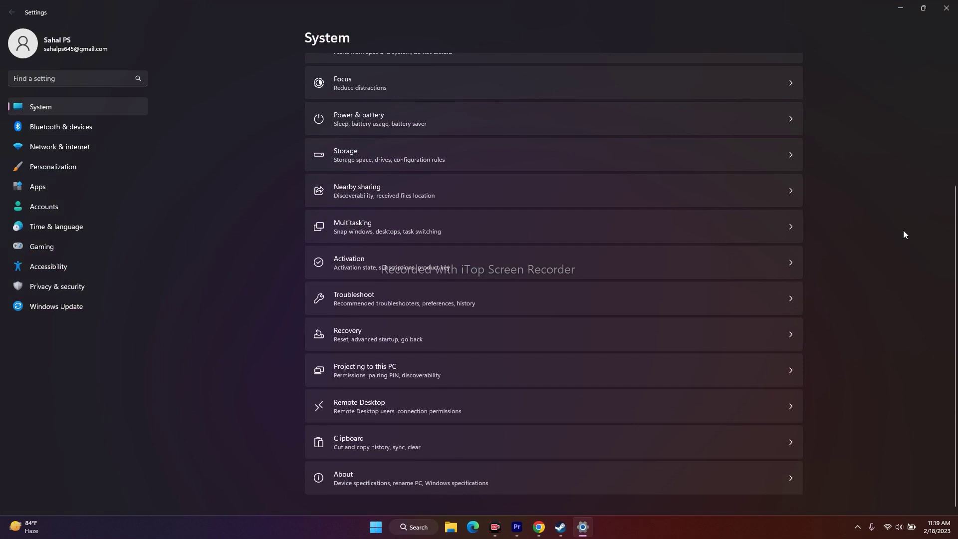
click(353, 479)
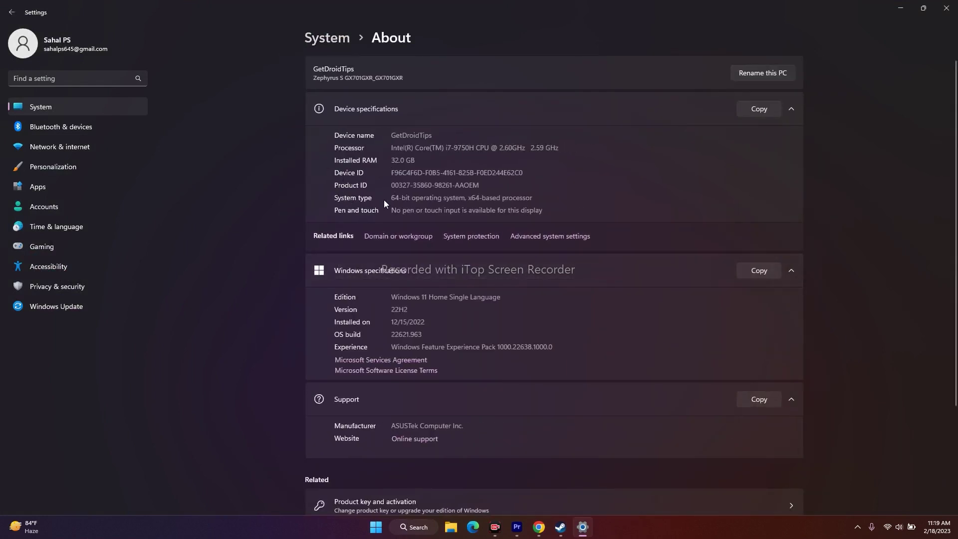
drag(393, 198, 536, 200)
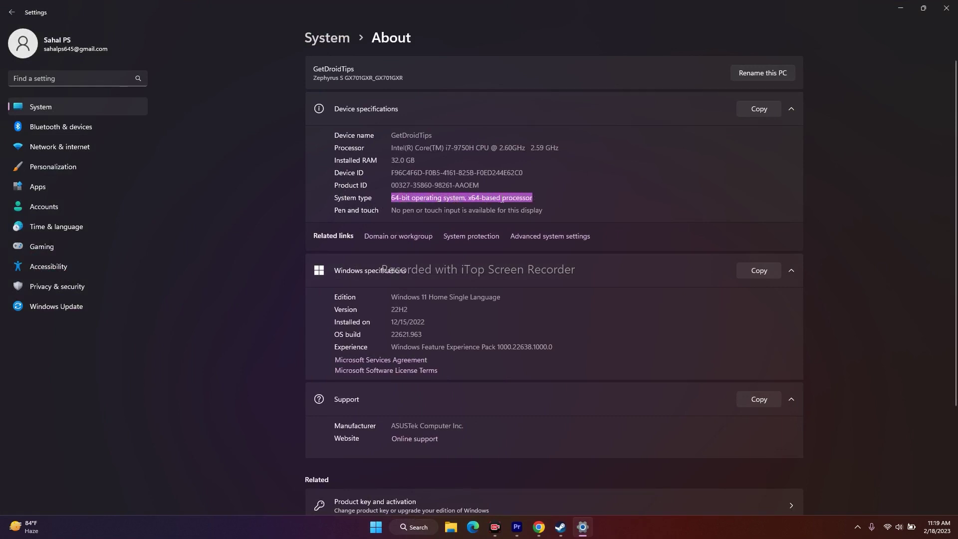
click(947, 8)
Step: Return to Chrome to locate the X64 Visual C++ Redistributable download link, and minimize the browser
mouse_move(574, 534)
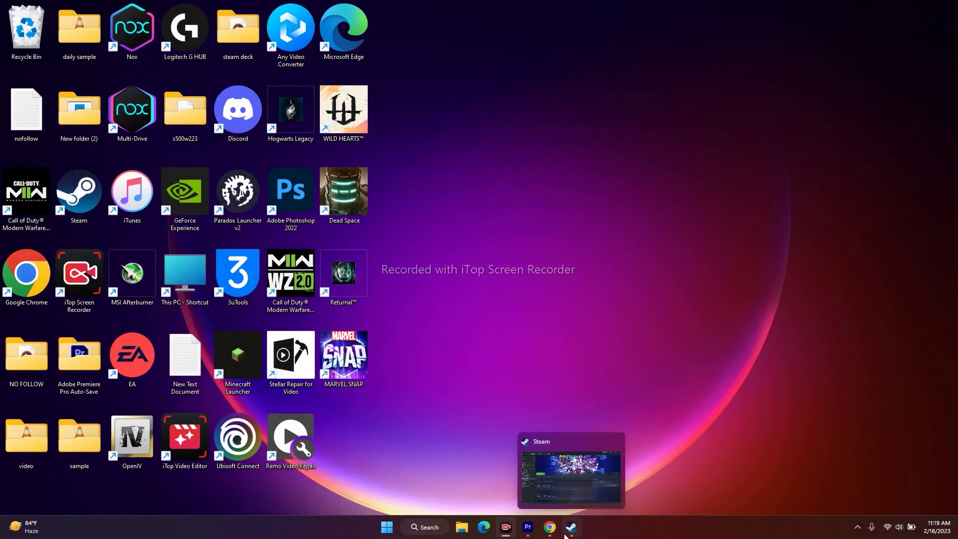
click(549, 527)
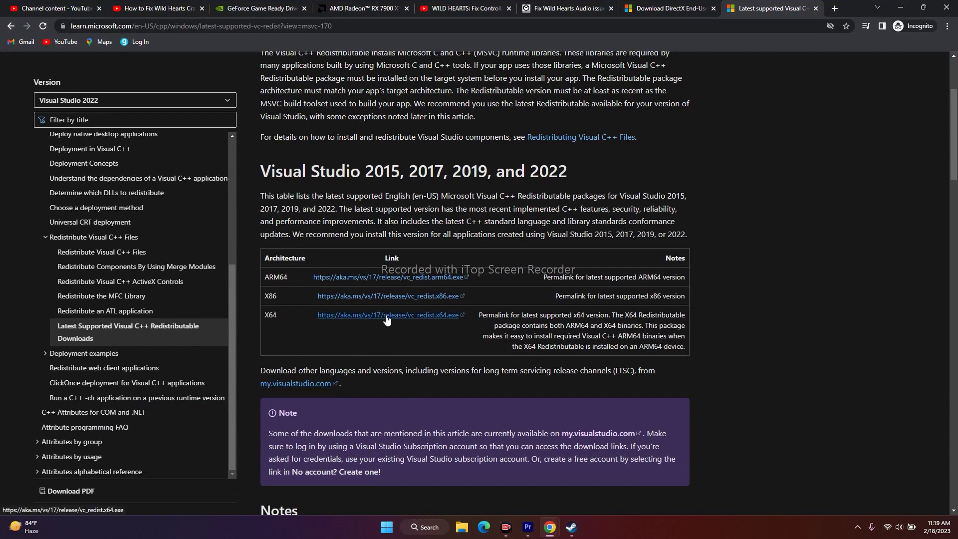
click(900, 7)
click(572, 527)
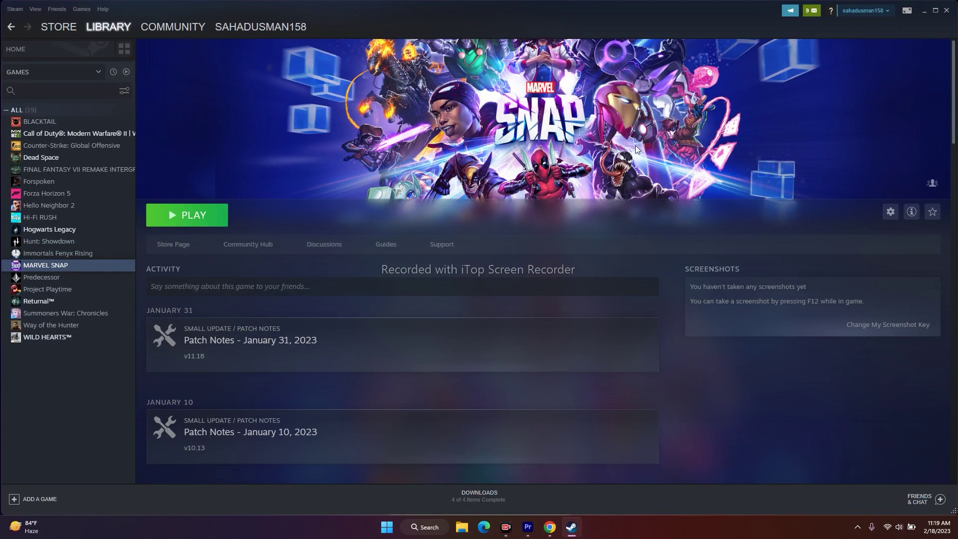
click(925, 13)
Step: Open System Configuration, hide all Microsoft services to review the remaining services, and cancel the dialog
click(419, 528)
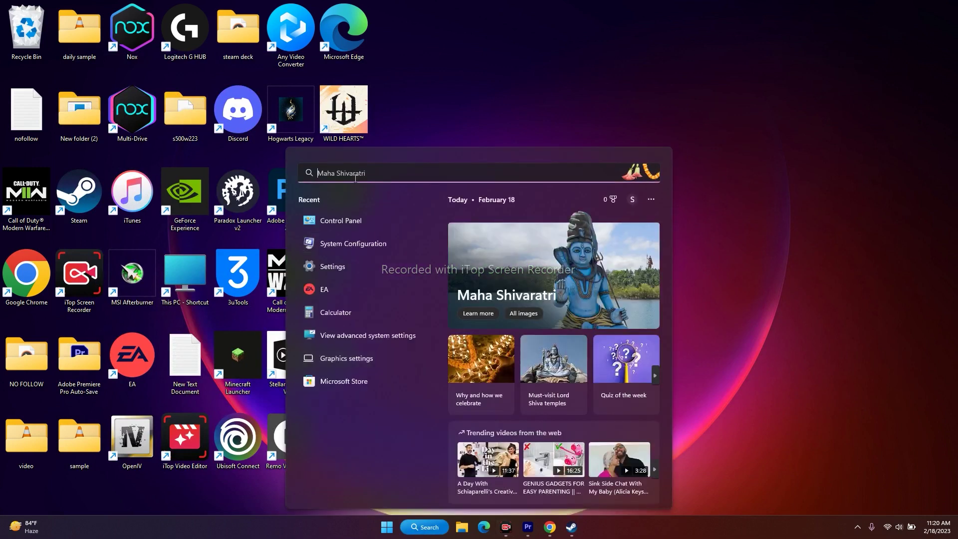
click(350, 239)
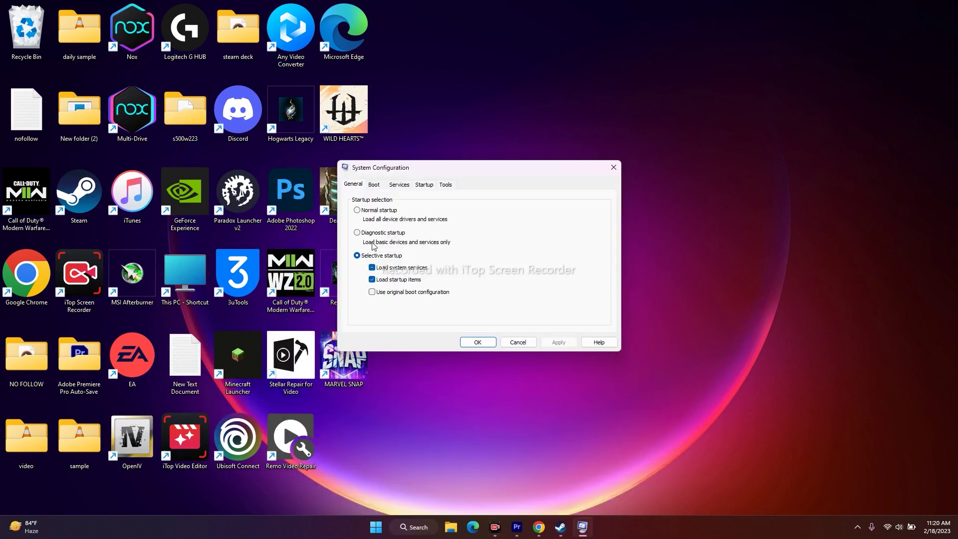
click(402, 185)
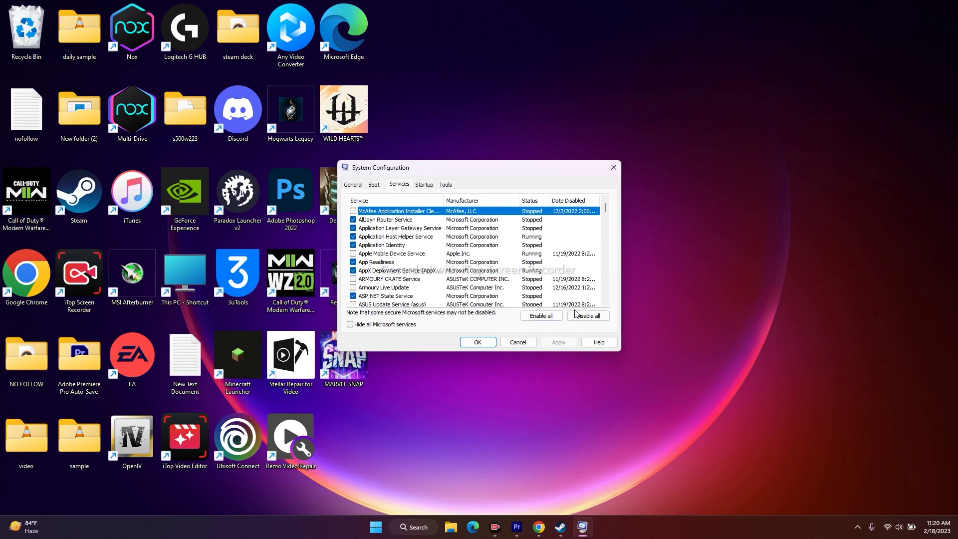
click(350, 326)
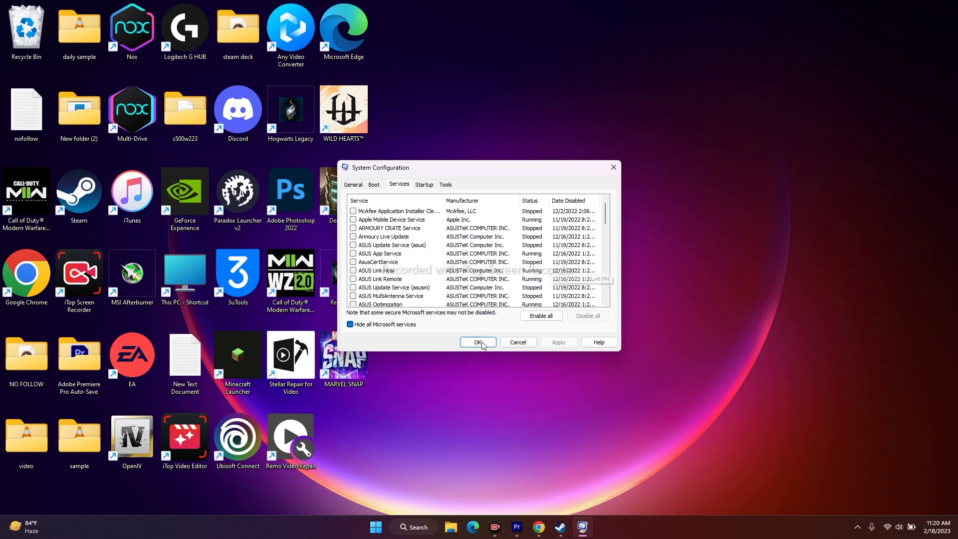
click(518, 343)
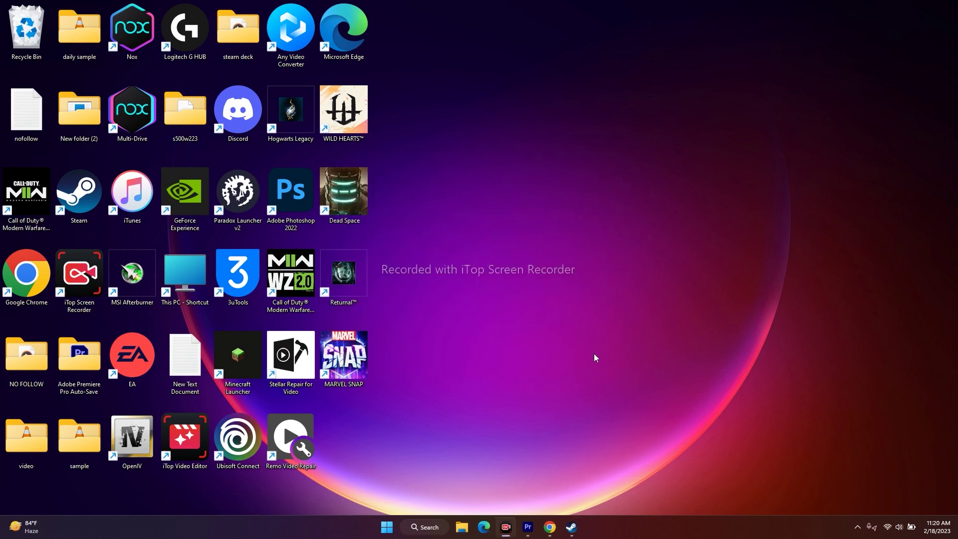
Step: Switch to Steam, examine the download cache clearing option in the client's Downloads settings, and close the settings
click(571, 527)
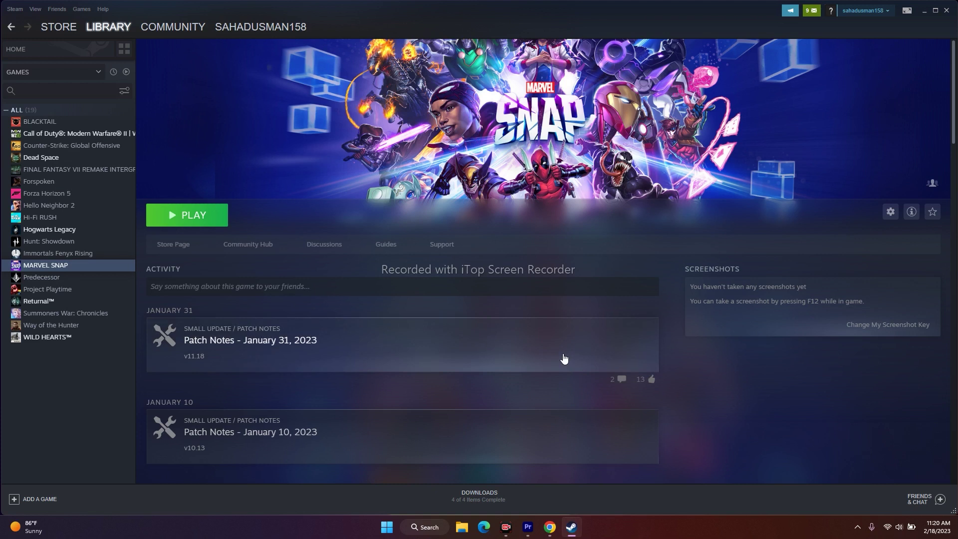
click(15, 9)
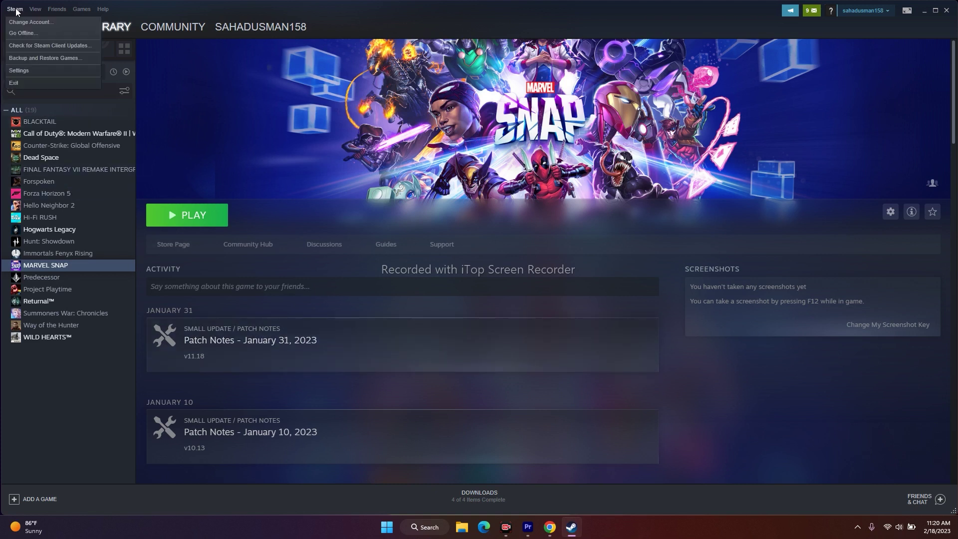
click(20, 66)
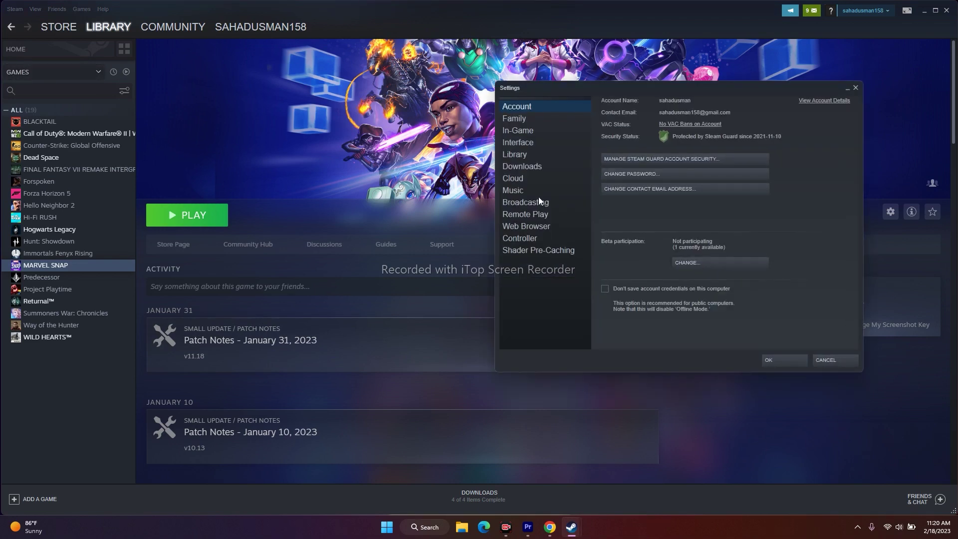
click(519, 166)
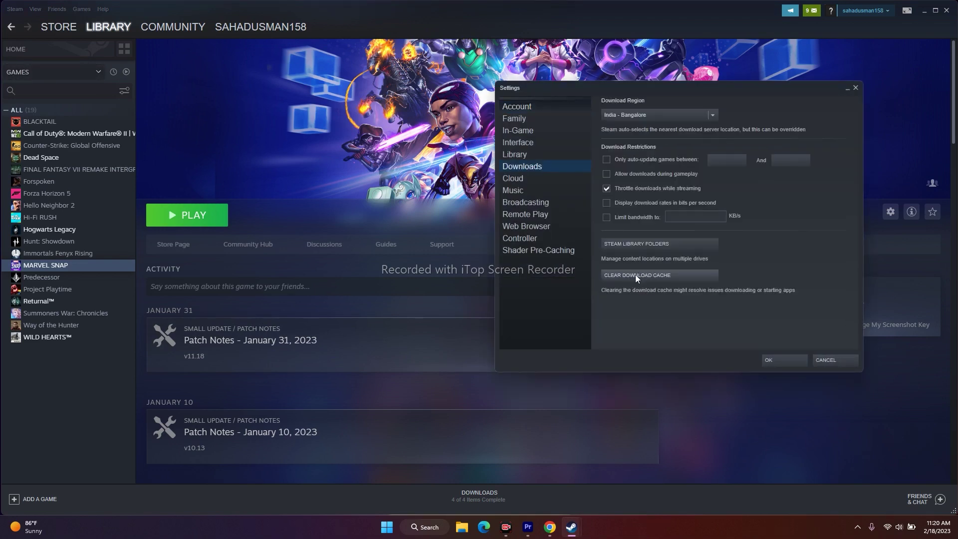
click(856, 88)
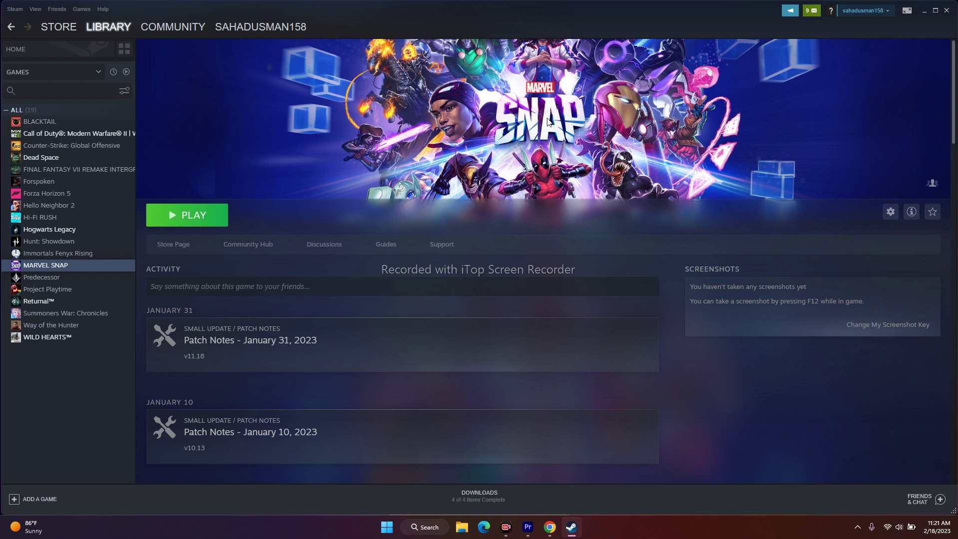
Step: Check the automatic update setting in MARVEL SNAP's properties, close the properties, and minimize Steam
right_click(68, 265)
click(94, 326)
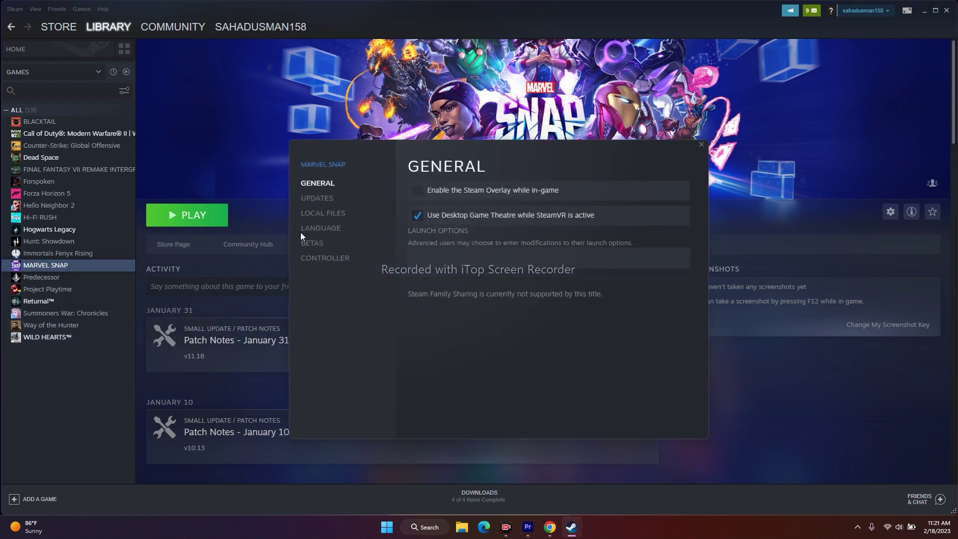
click(327, 200)
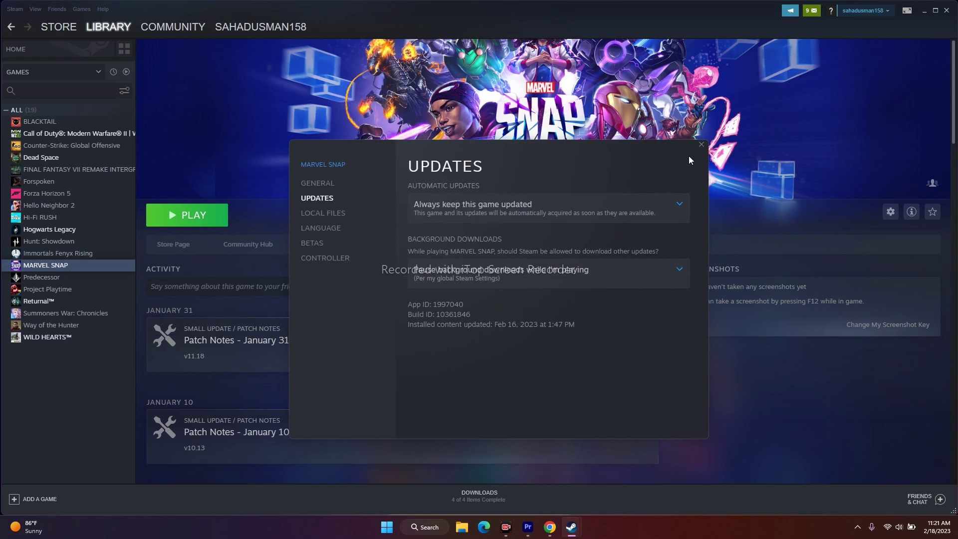
click(702, 145)
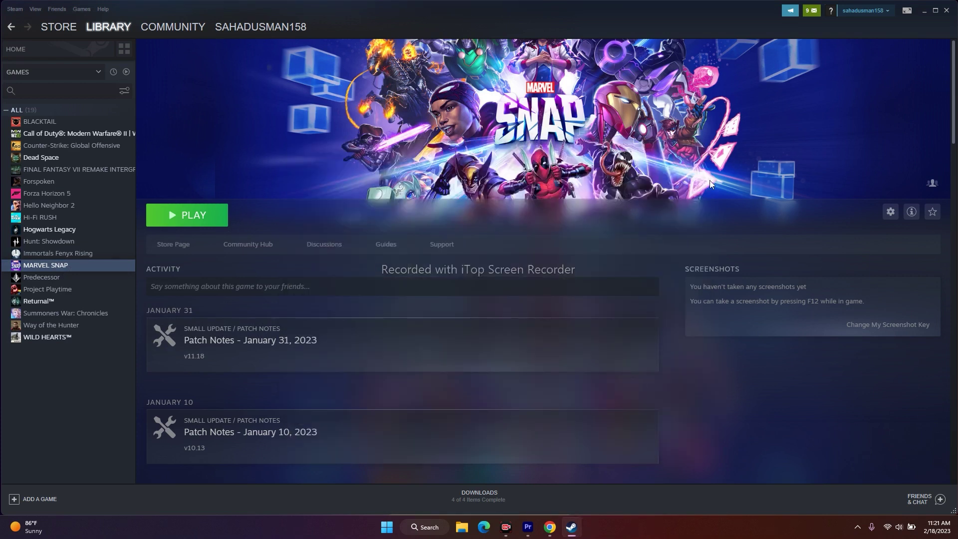
click(924, 10)
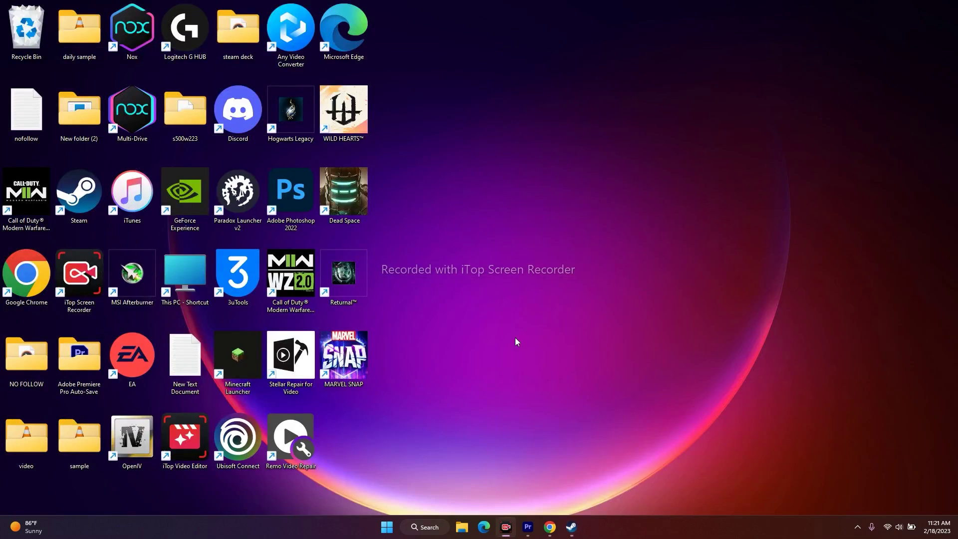
Step: Examine the Windows Update page in Windows Settings for pending updates, and close Settings
click(418, 528)
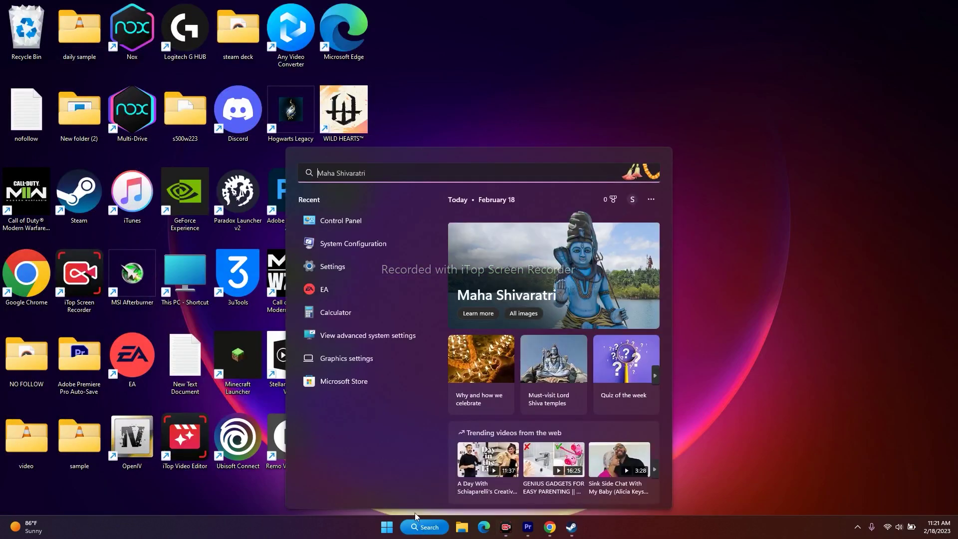
click(334, 267)
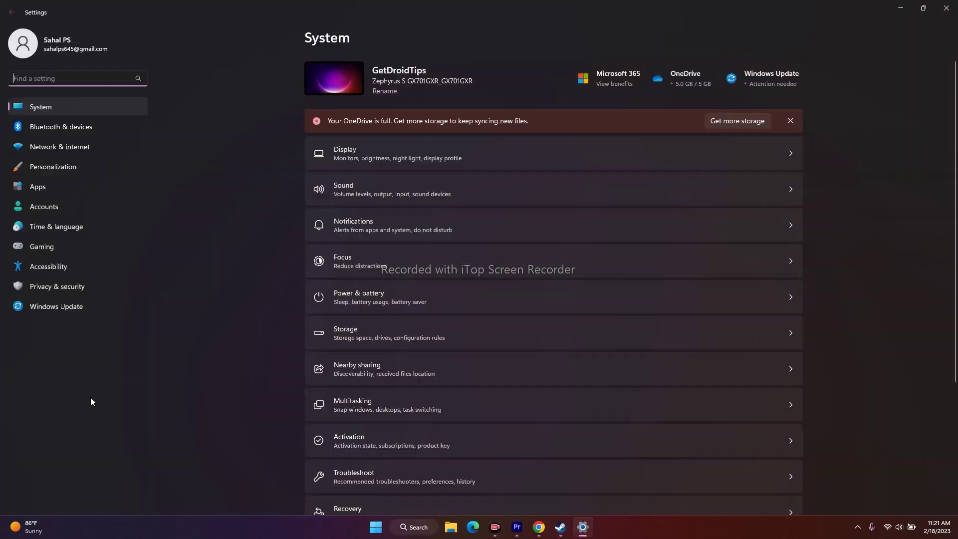
click(71, 306)
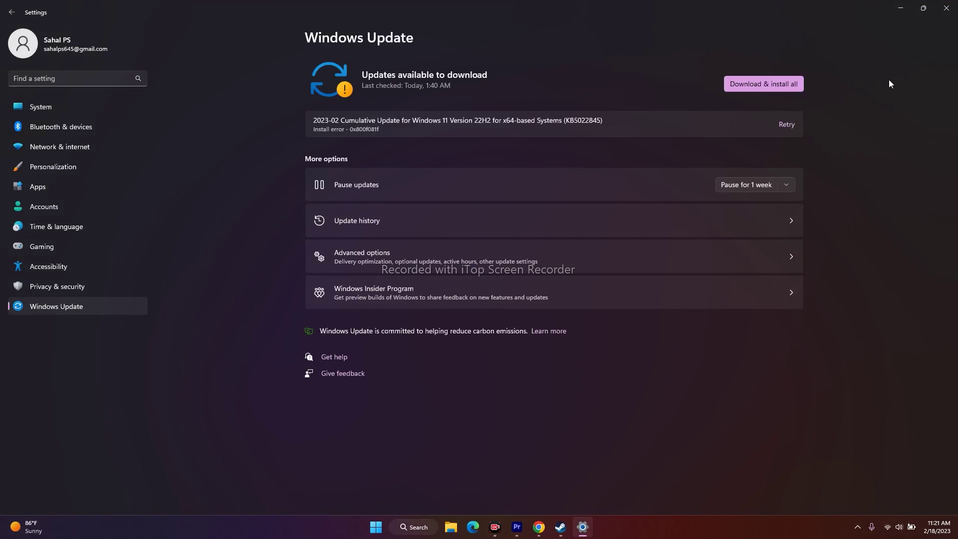
click(946, 8)
Step: Switch back to Steam
click(570, 527)
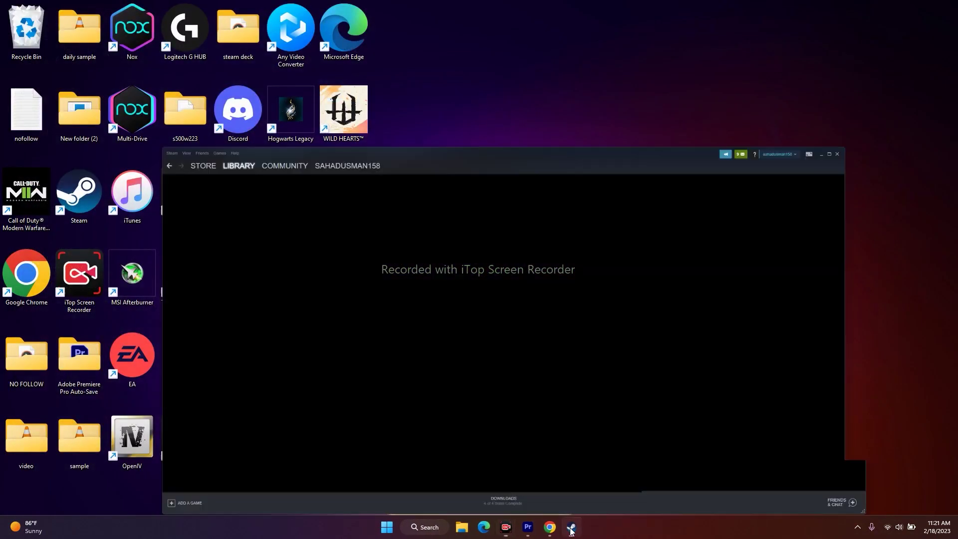